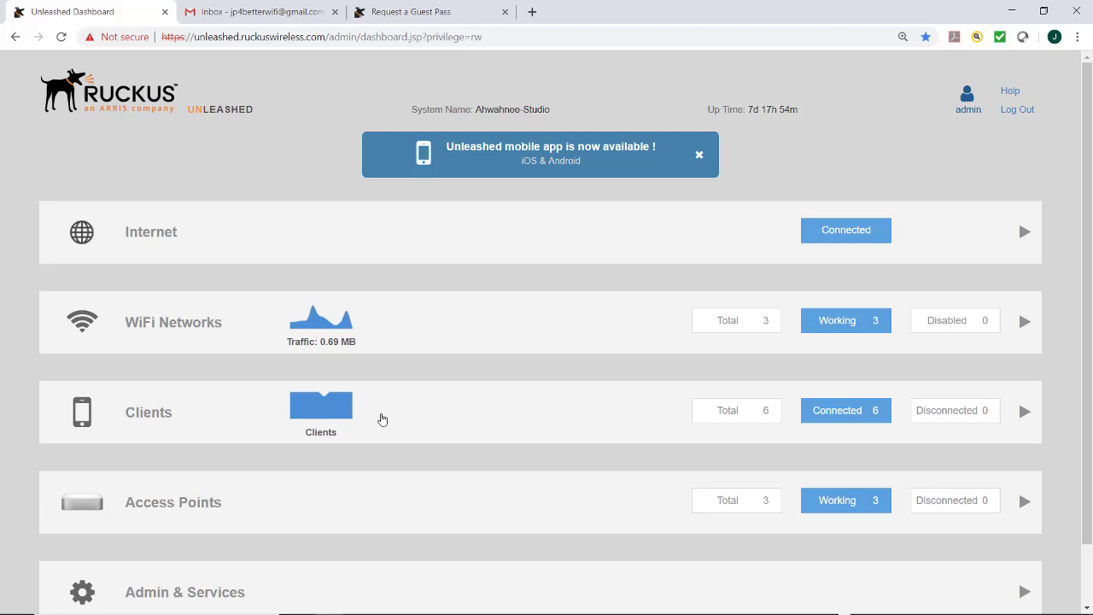
Step: Scroll down the dashboard to bring the Admin & Services section into view
scroll(378, 418, down, 2)
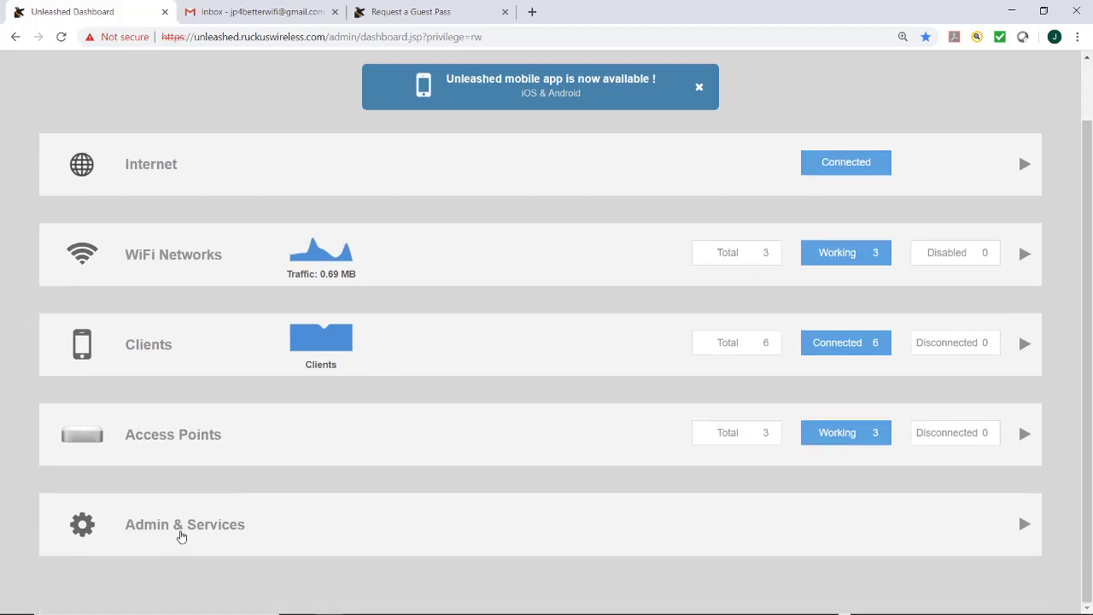
Step: Expand Admin & Services, review System Info, Email Server and SMS settings, then return to WiFi Networks
click(180, 532)
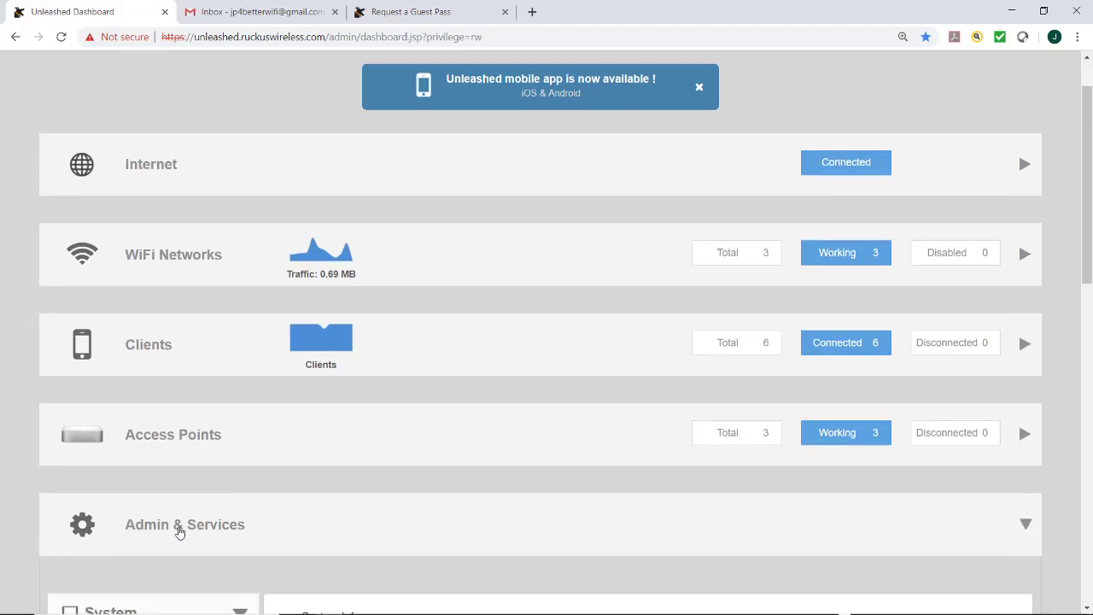
scroll(180, 532, down, 6)
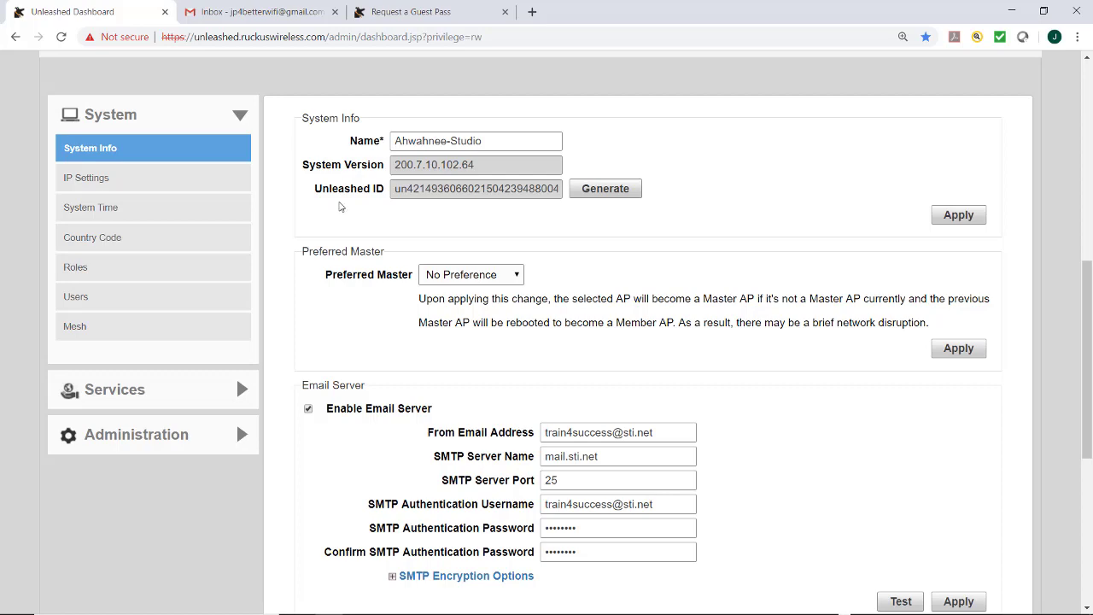
scroll(267, 343, down, 3)
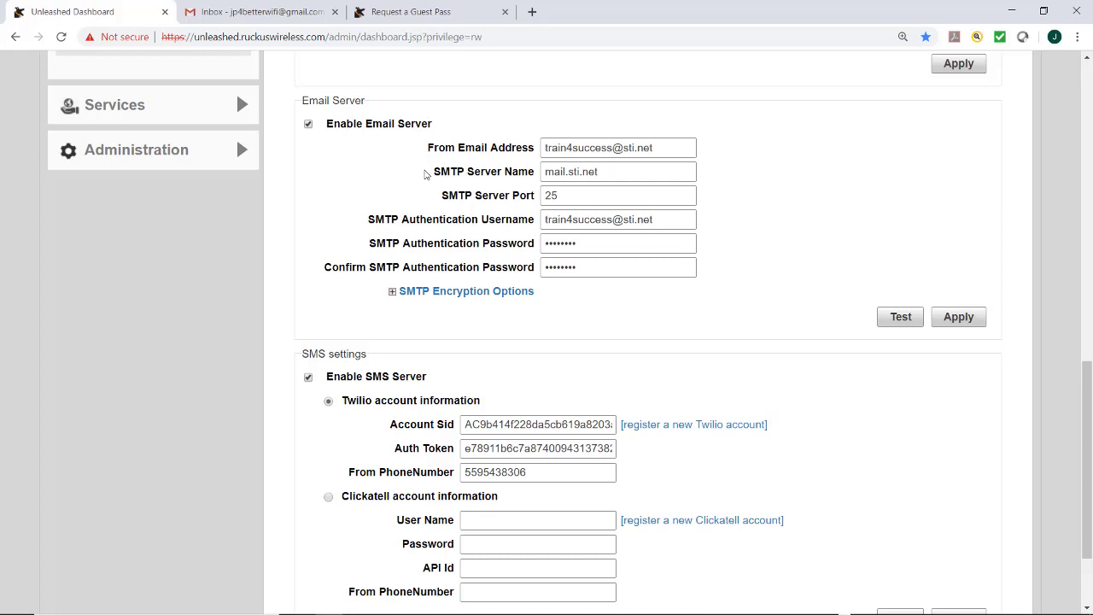
scroll(359, 341, down, 1)
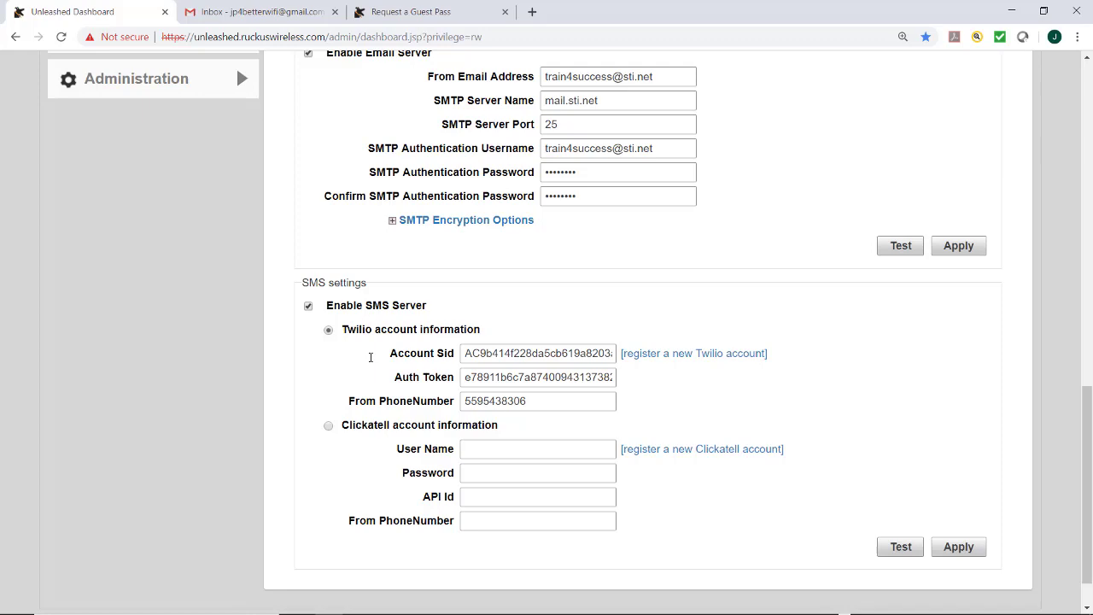
scroll(370, 357, up, 7)
Step: Create a new WLAN named 'Guest WLAN Unique' with the Guest Access usage type
scroll(100, 239, up, 7)
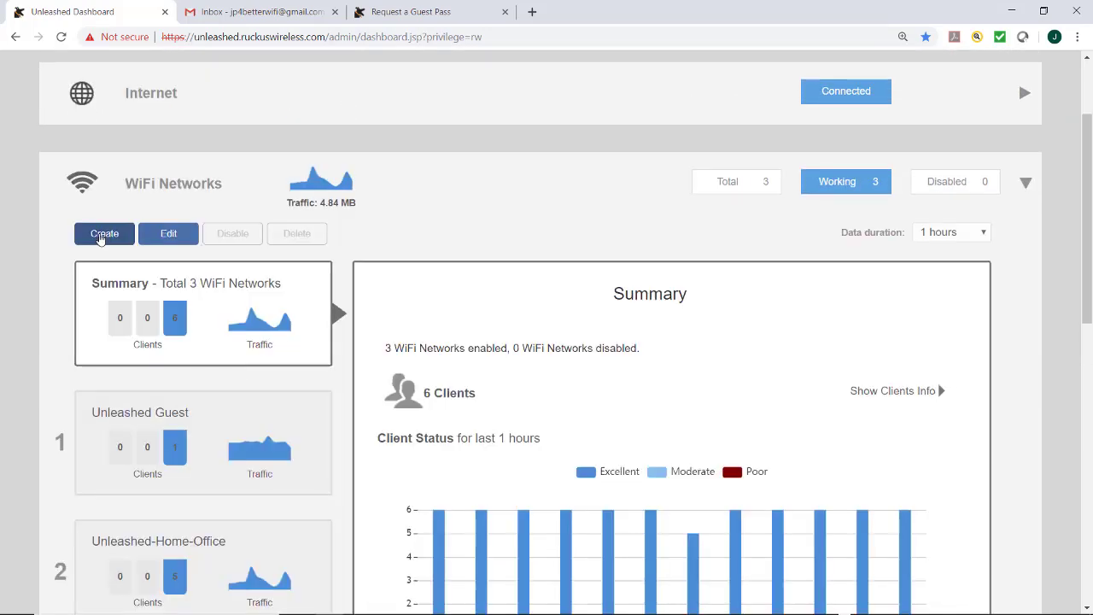
click(101, 239)
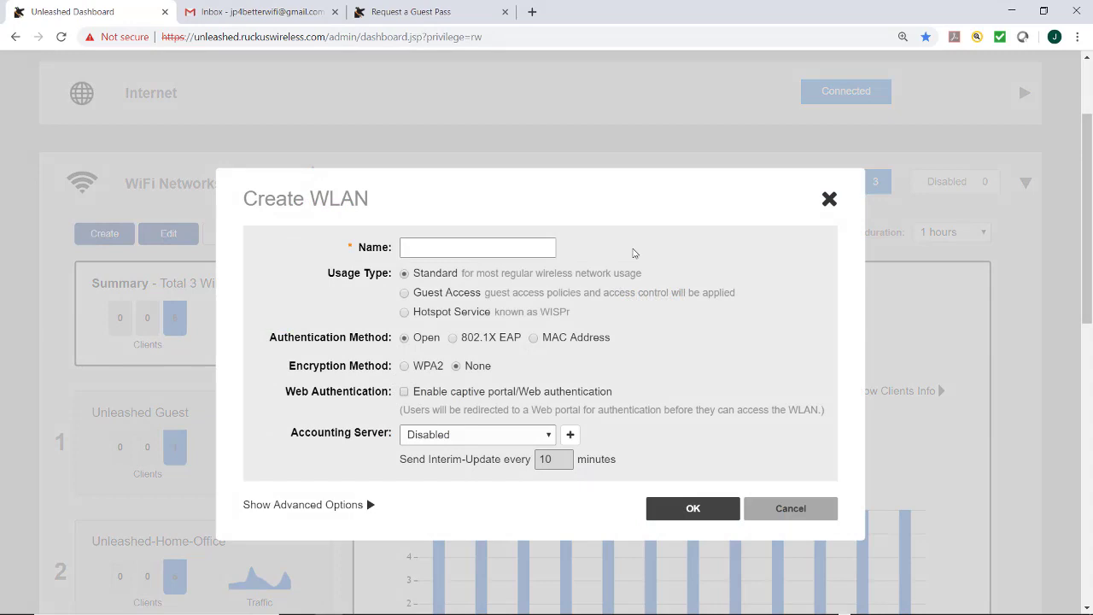
click(510, 247)
text(Guest WLAN Unique)
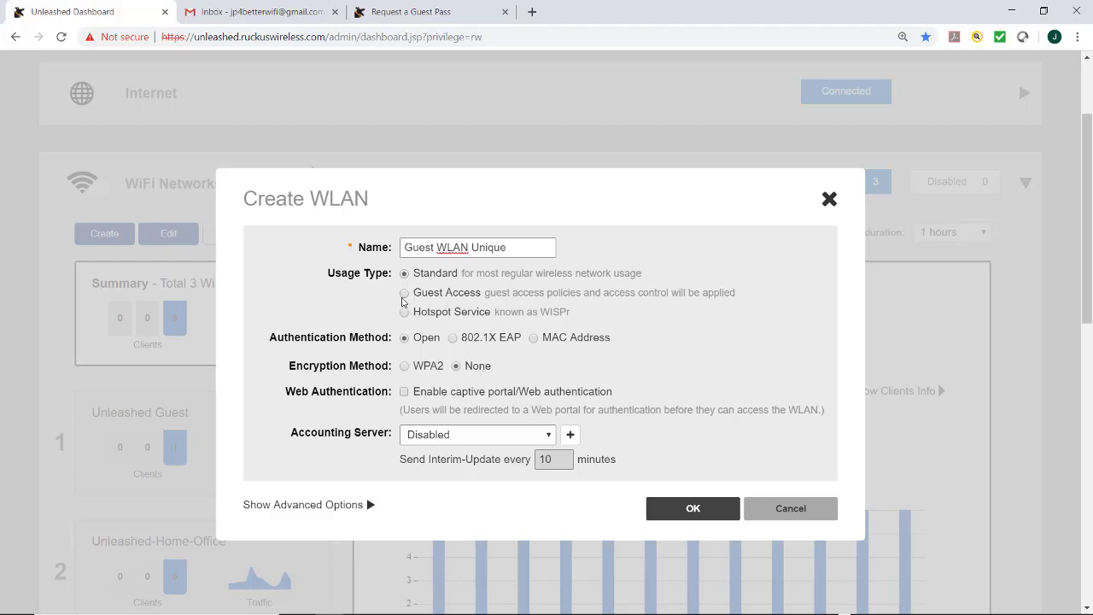
click(404, 293)
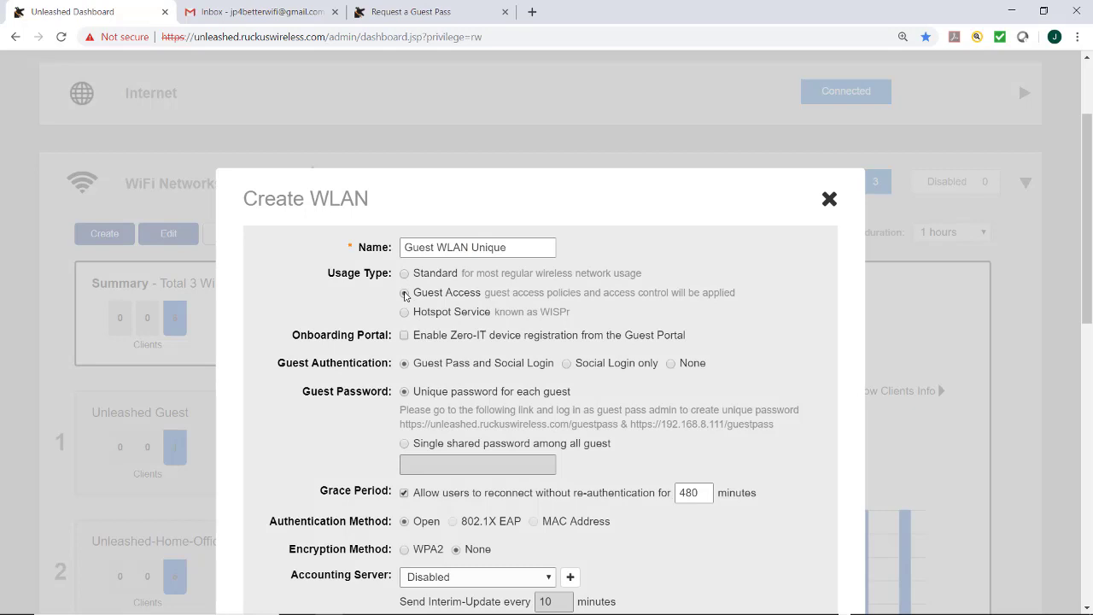
scroll(404, 295, down, 2)
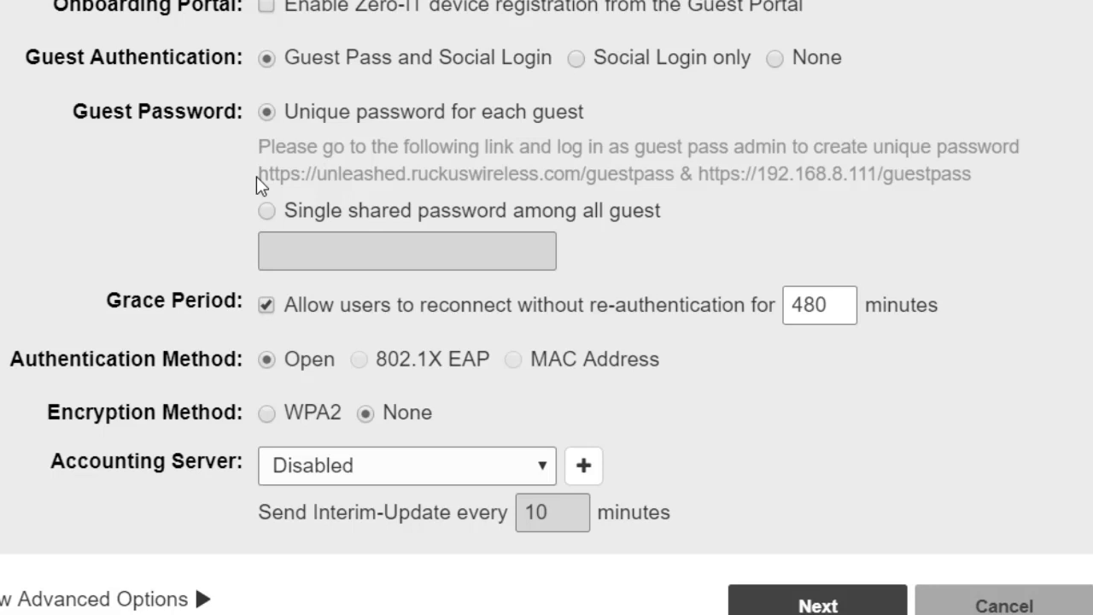
drag(256, 172, 386, 195)
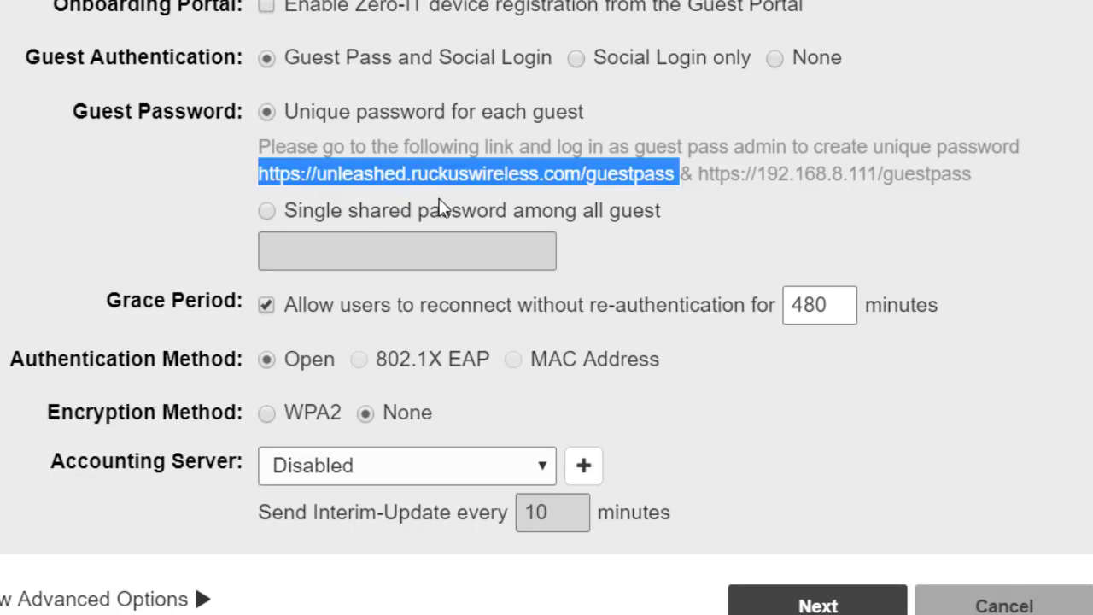
click(740, 198)
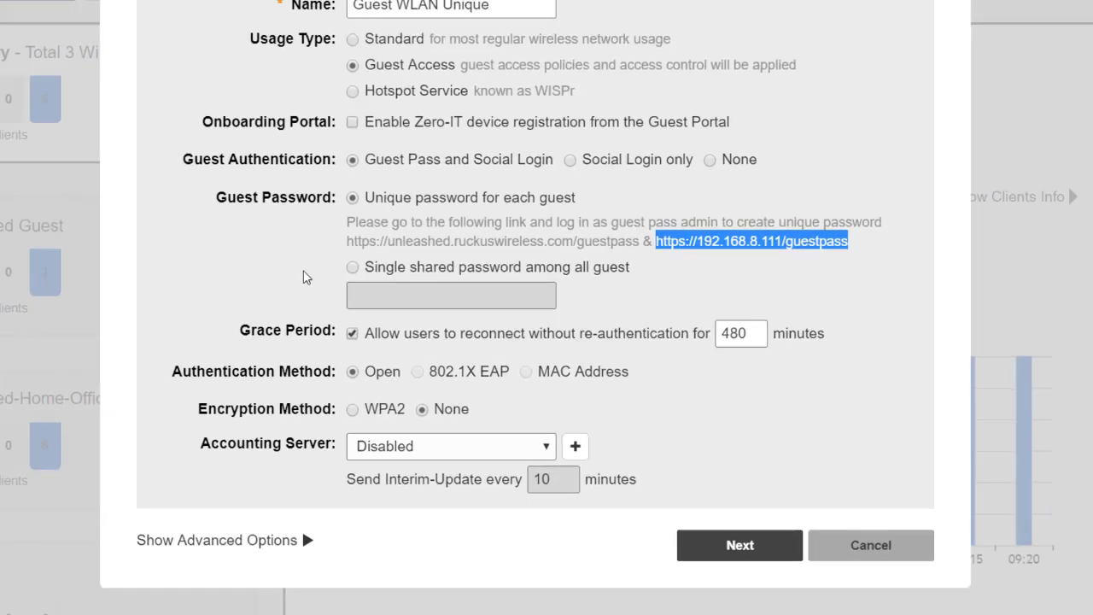
click(186, 176)
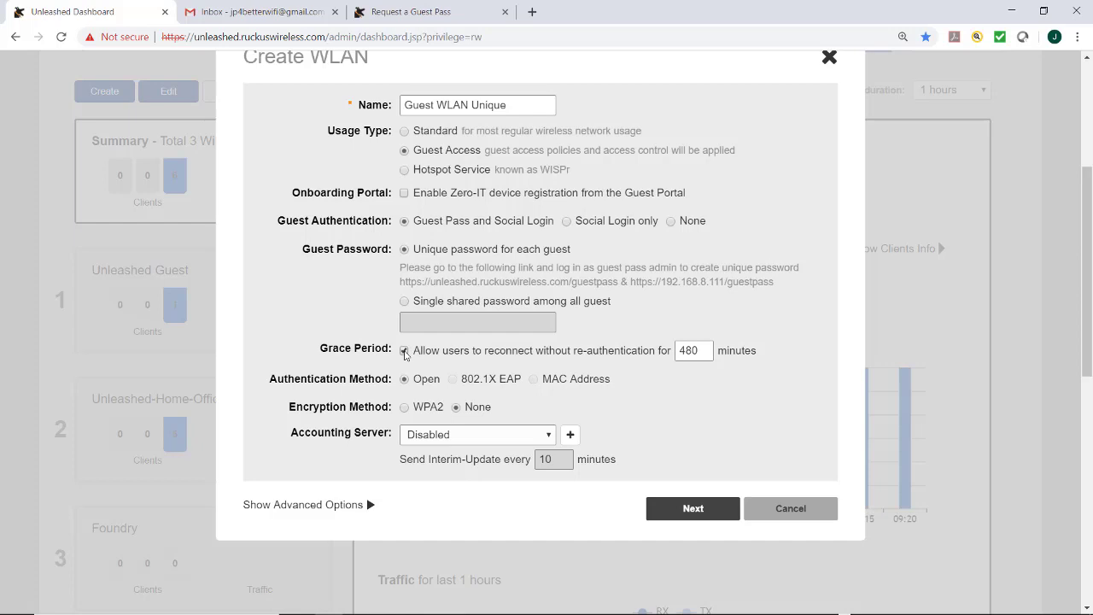
Step: Disable the 480-minute reconnect grace period and leave accounting Disabled, cancelling the new server form
click(405, 351)
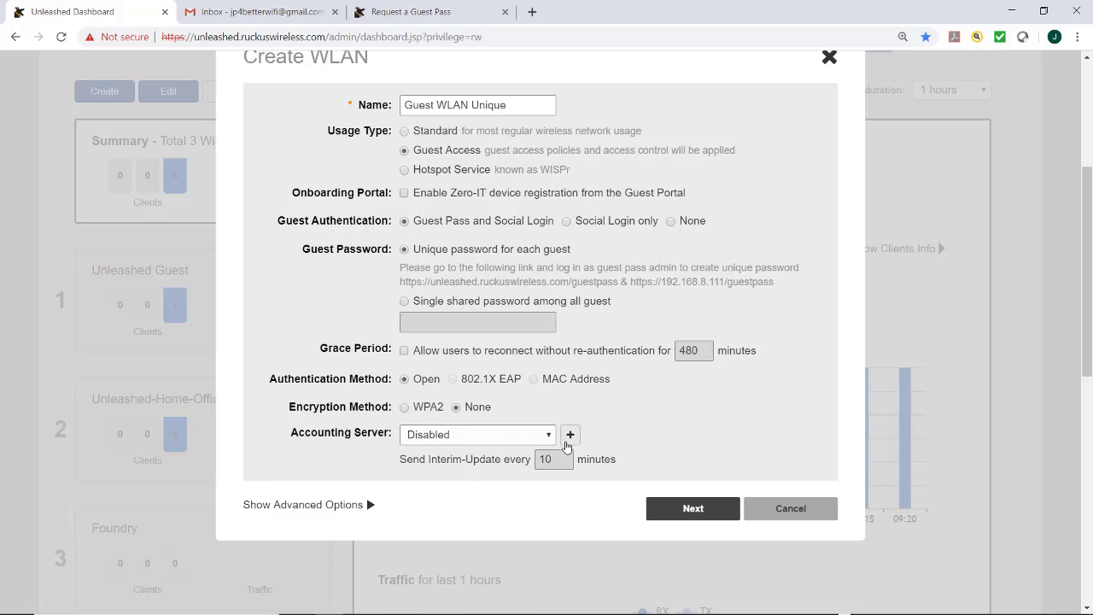
click(570, 435)
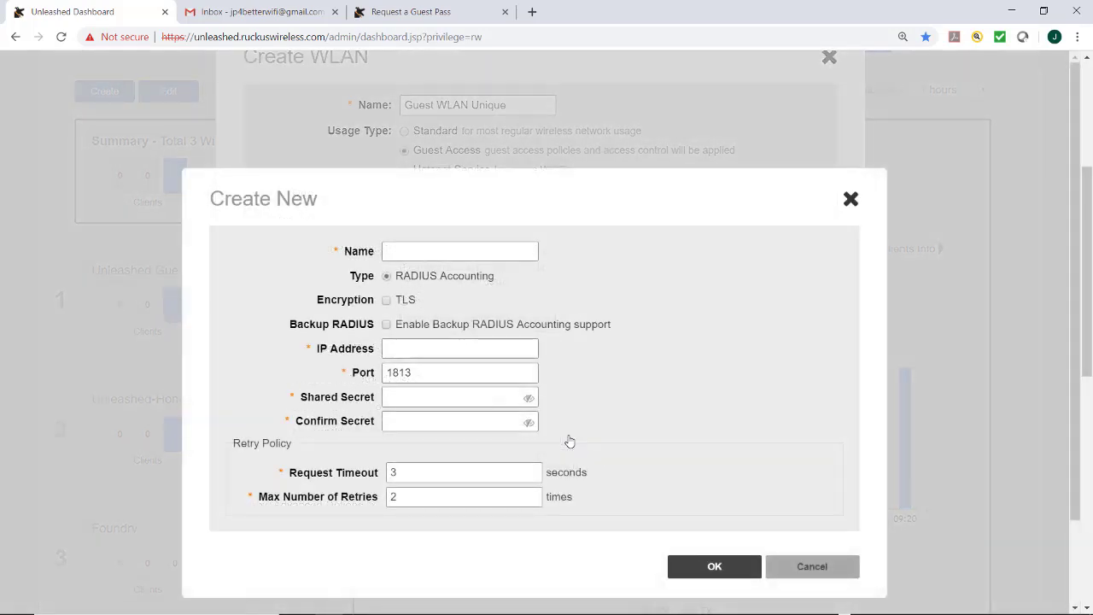
click(798, 568)
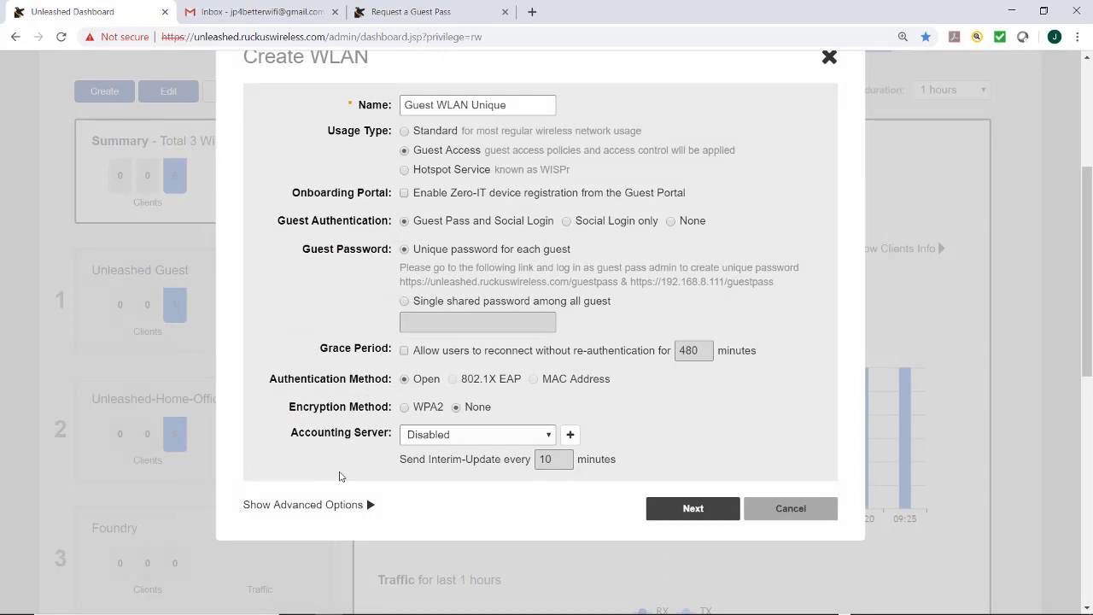
Step: Show advanced options and keep the service schedule Always On after trying a Monday 8 AM–6 PM slot
click(310, 505)
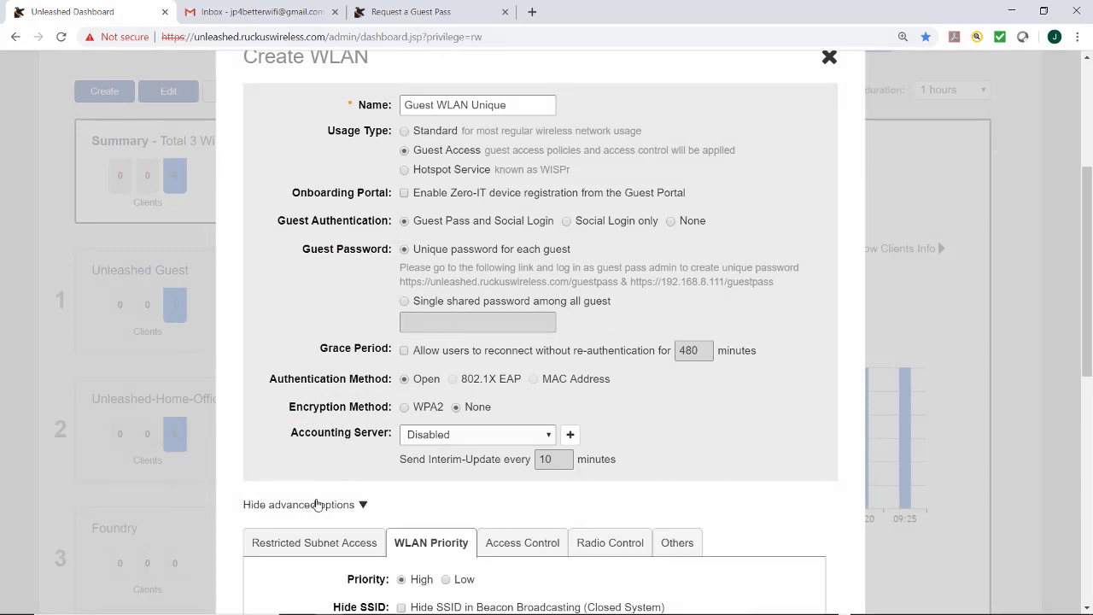
scroll(316, 501, down, 3)
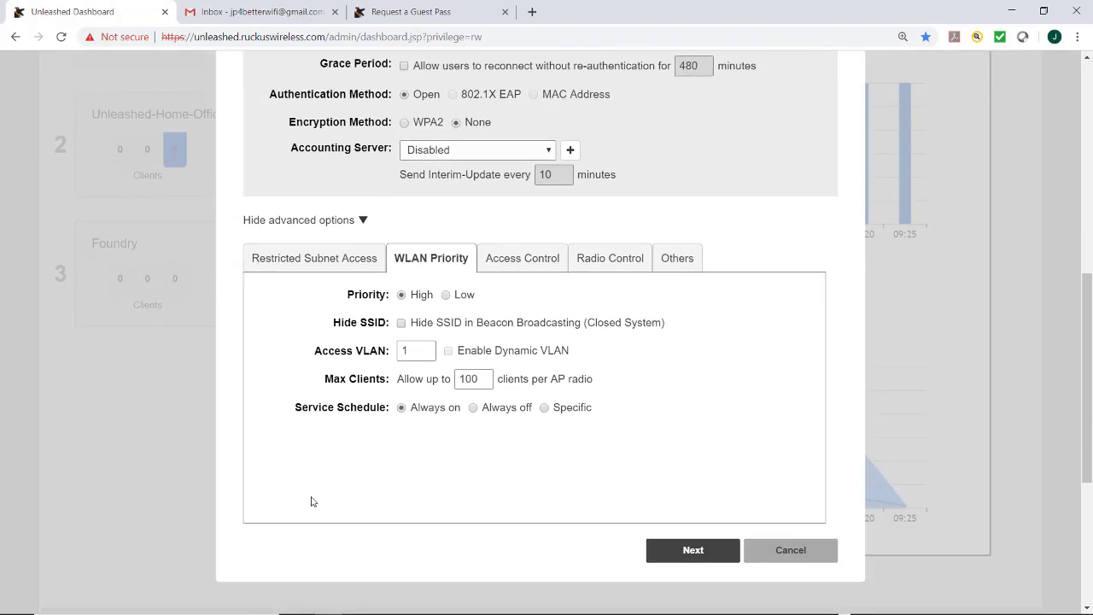
click(301, 265)
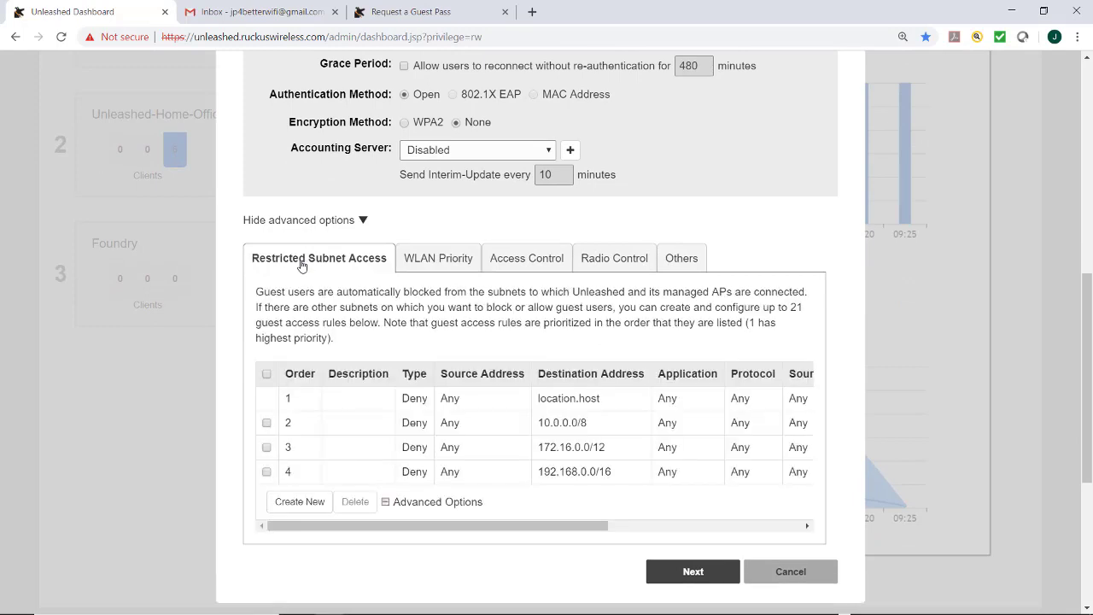
click(438, 264)
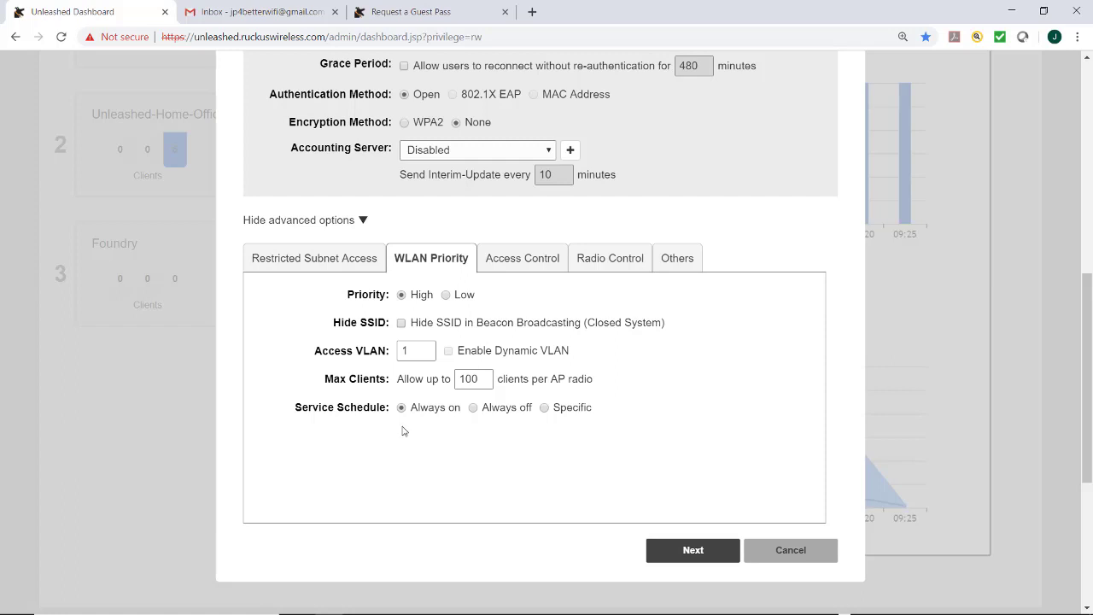
click(544, 409)
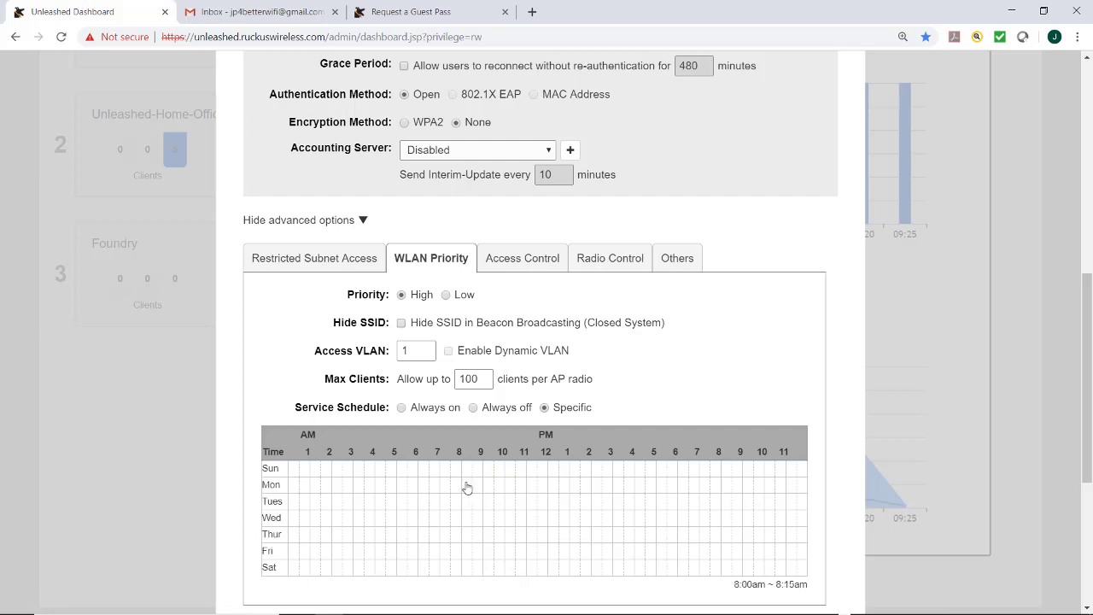
drag(466, 488, 674, 485)
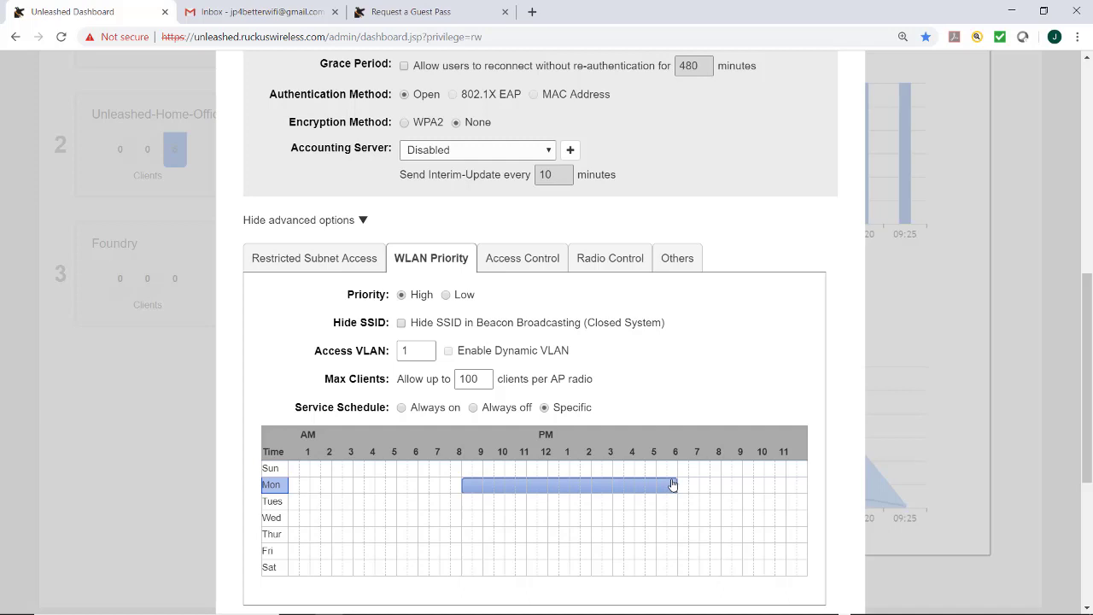
click(402, 409)
Step: Review the Access Control, Radio Control and Others settings groups
click(516, 259)
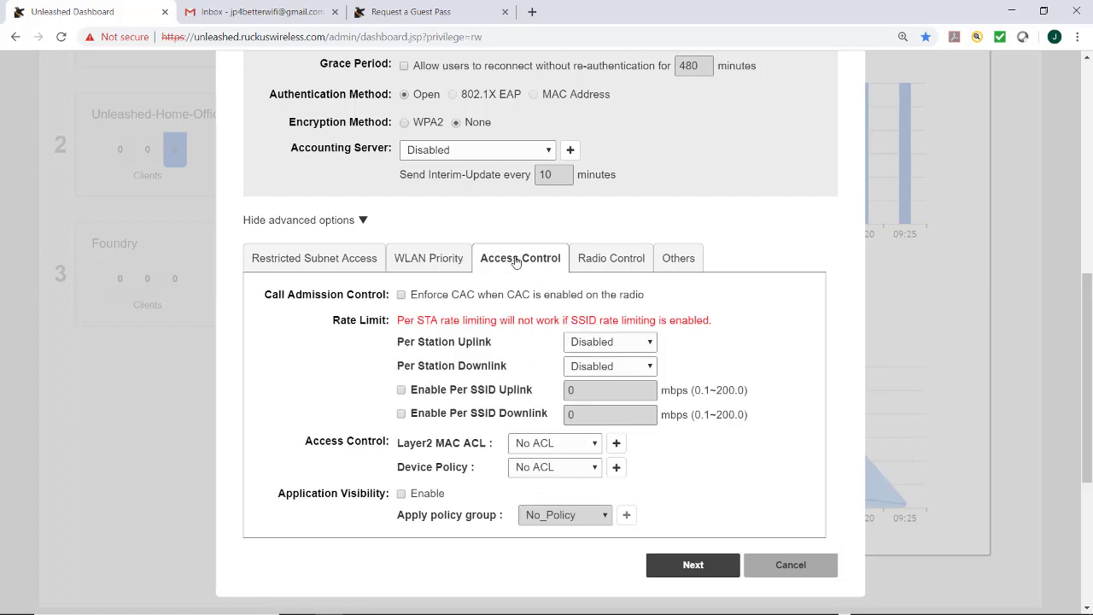
click(615, 266)
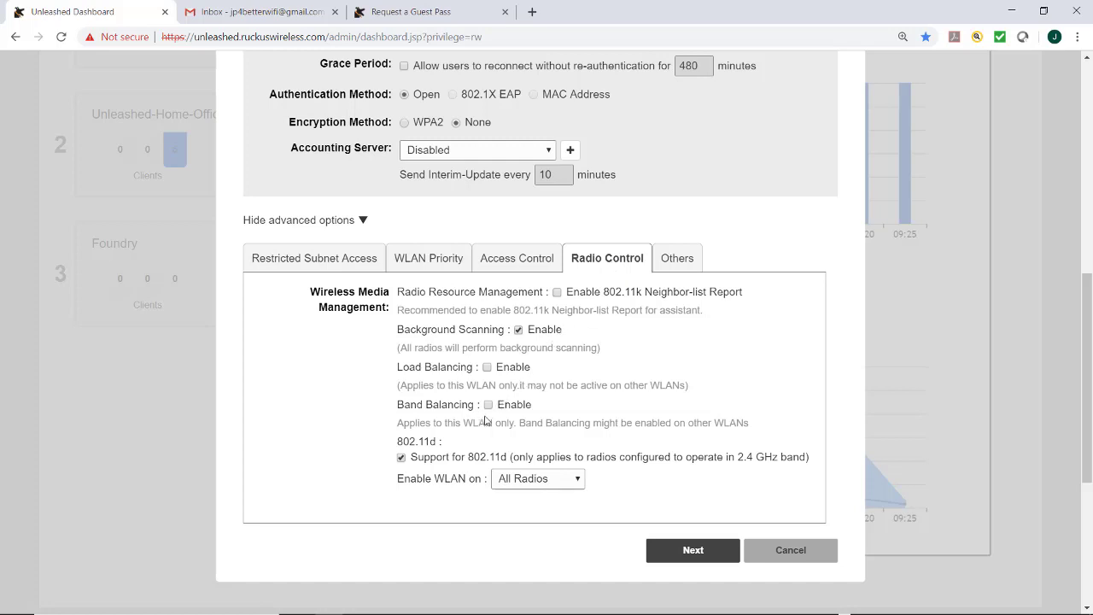
click(673, 261)
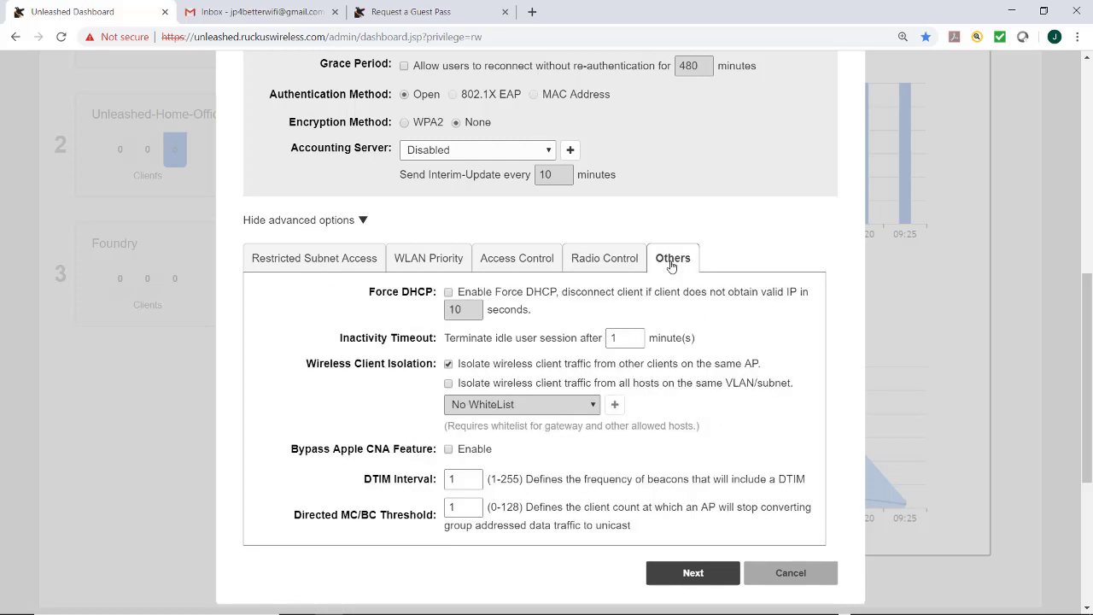
click(692, 573)
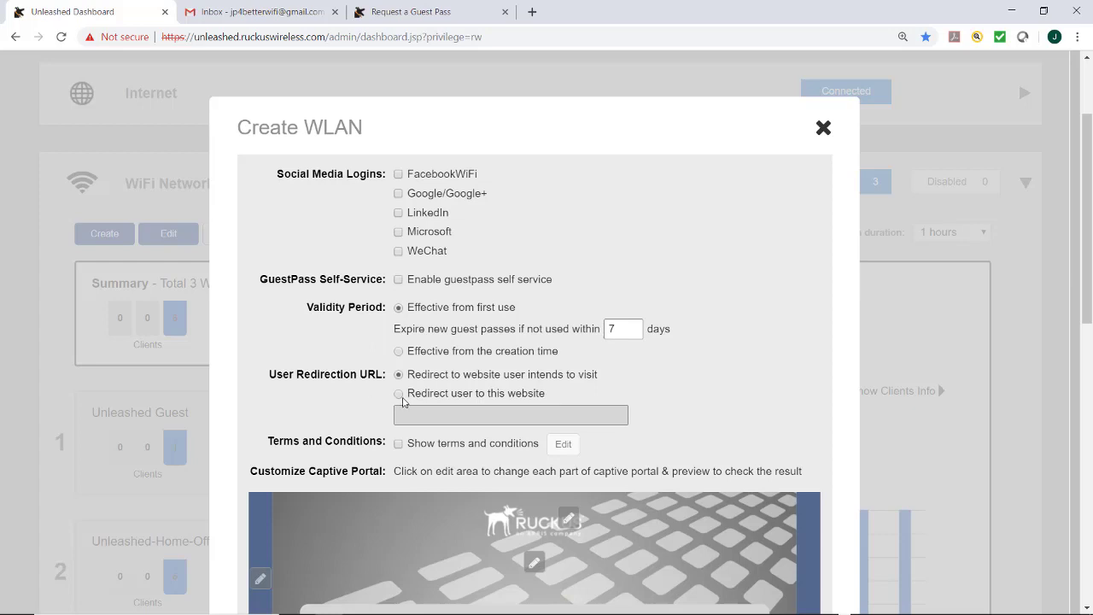
click(399, 394)
click(417, 412)
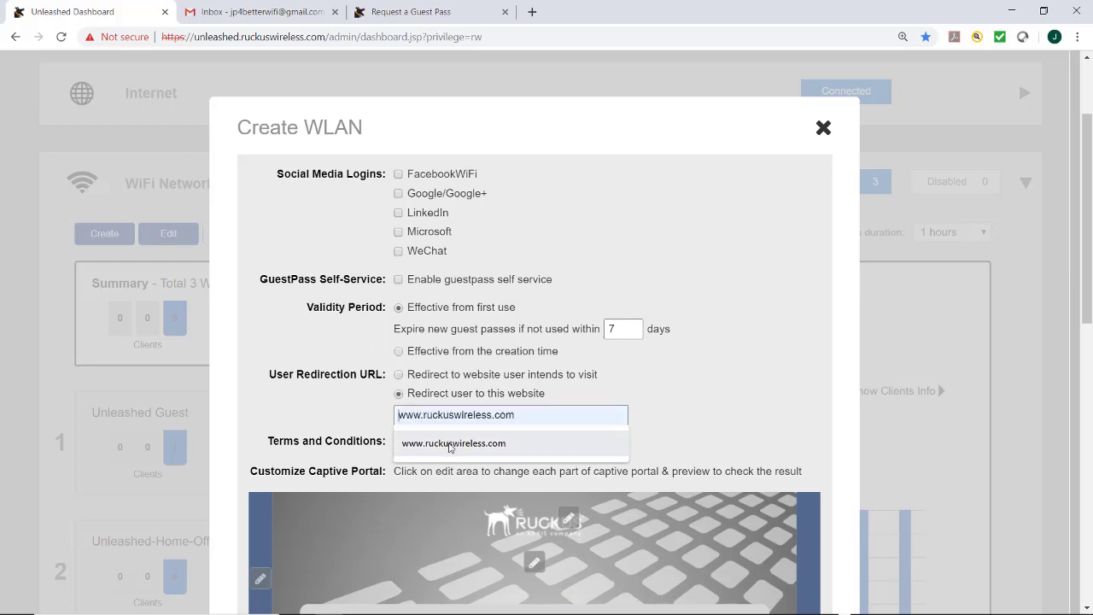
click(452, 448)
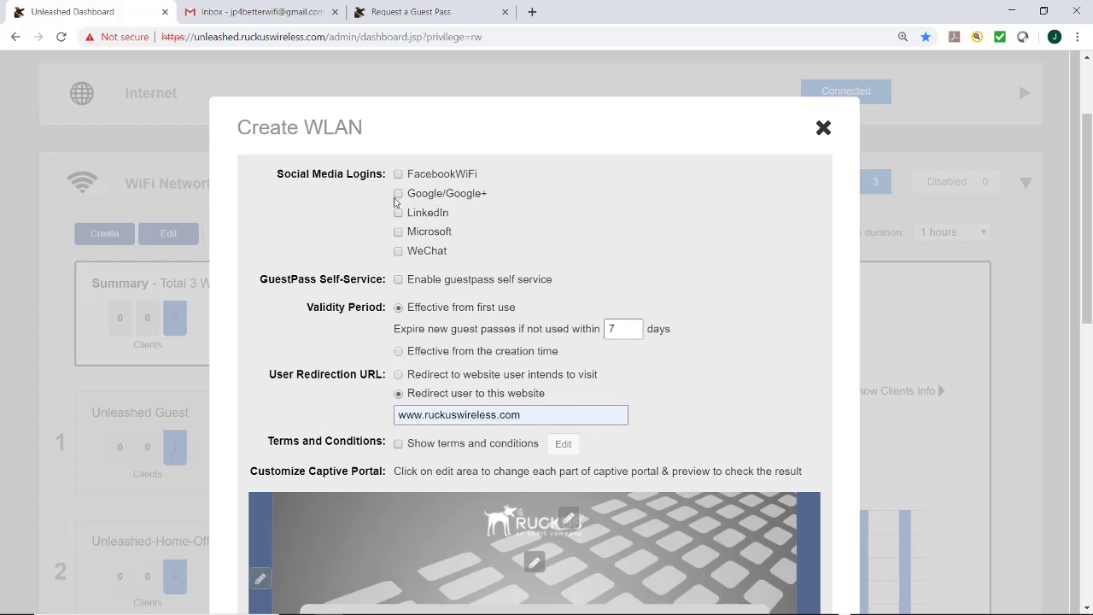
Step: Enable Google/Google+ social login and guest-pass self-service, then scroll to the portal preview
click(398, 195)
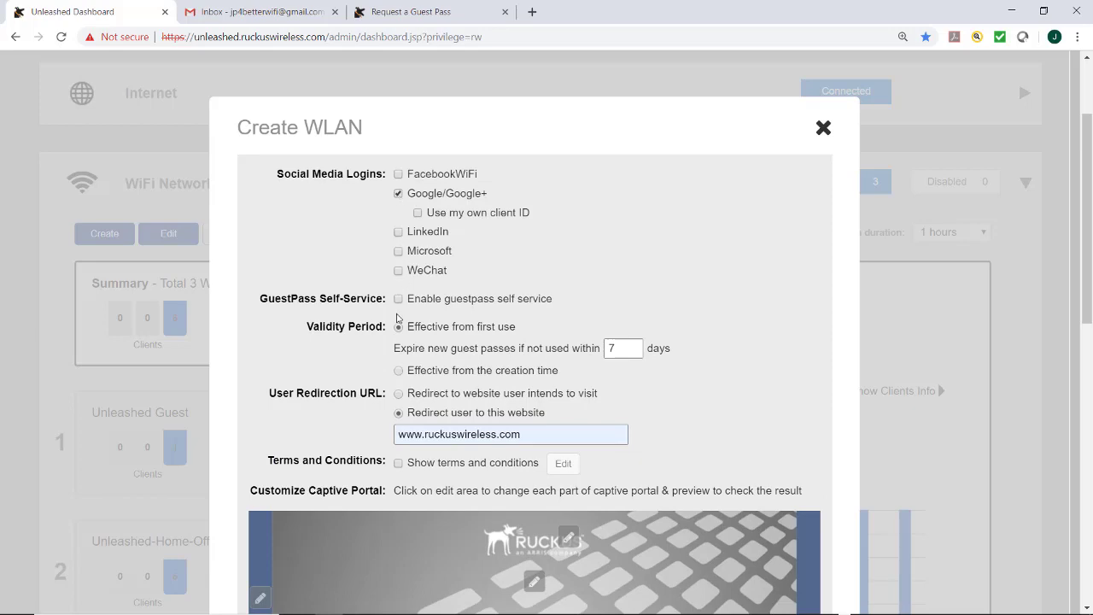
click(399, 300)
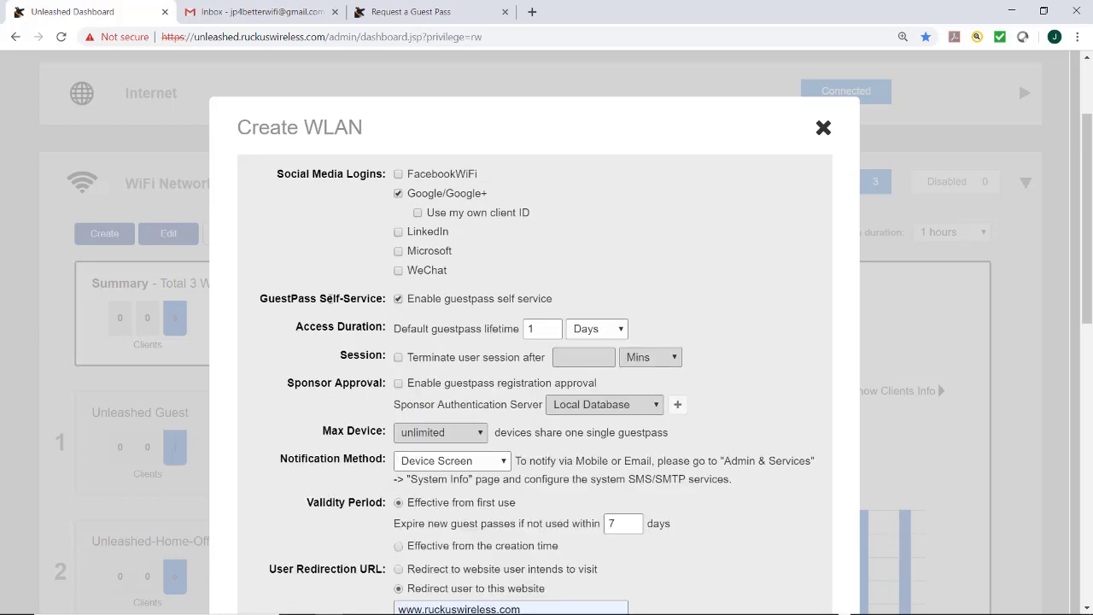
scroll(329, 314, down, 2)
scroll(329, 315, down, 4)
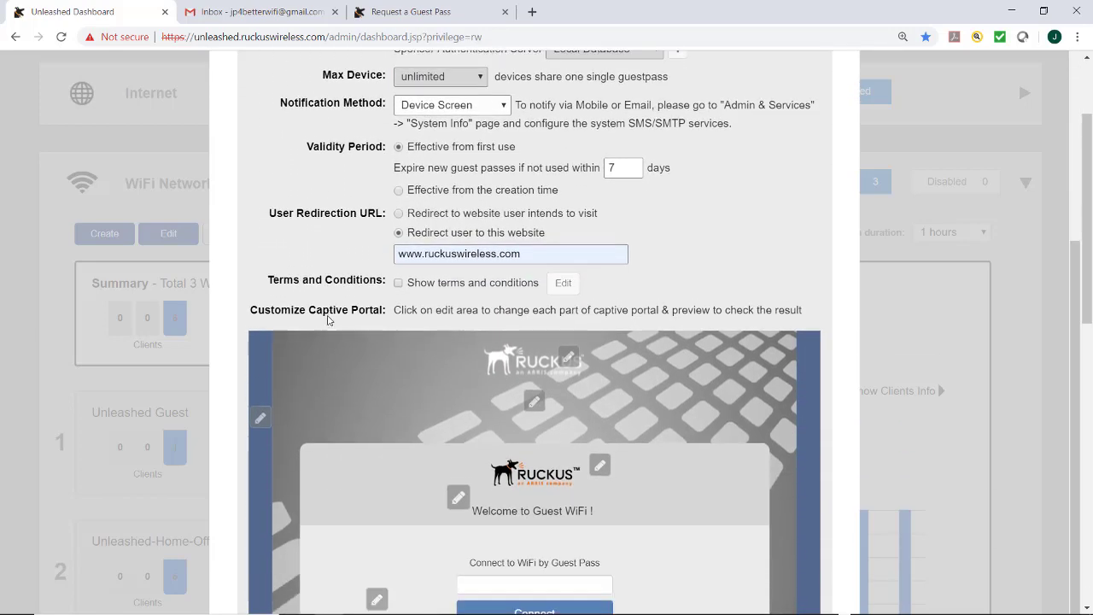
scroll(328, 327, down, 3)
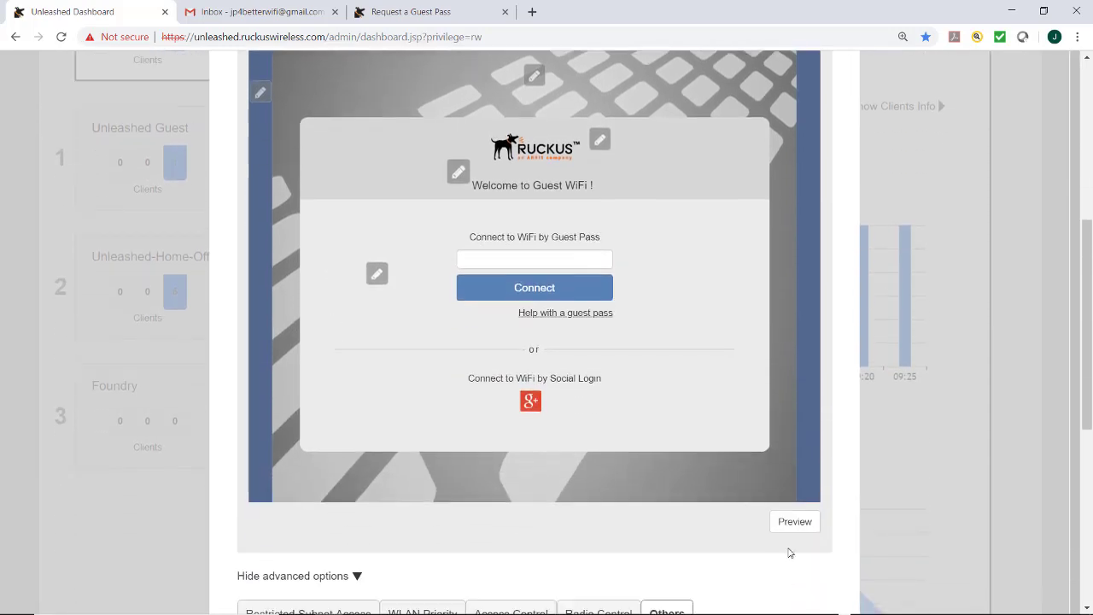
Step: Preview the current guest captive portal page
click(790, 523)
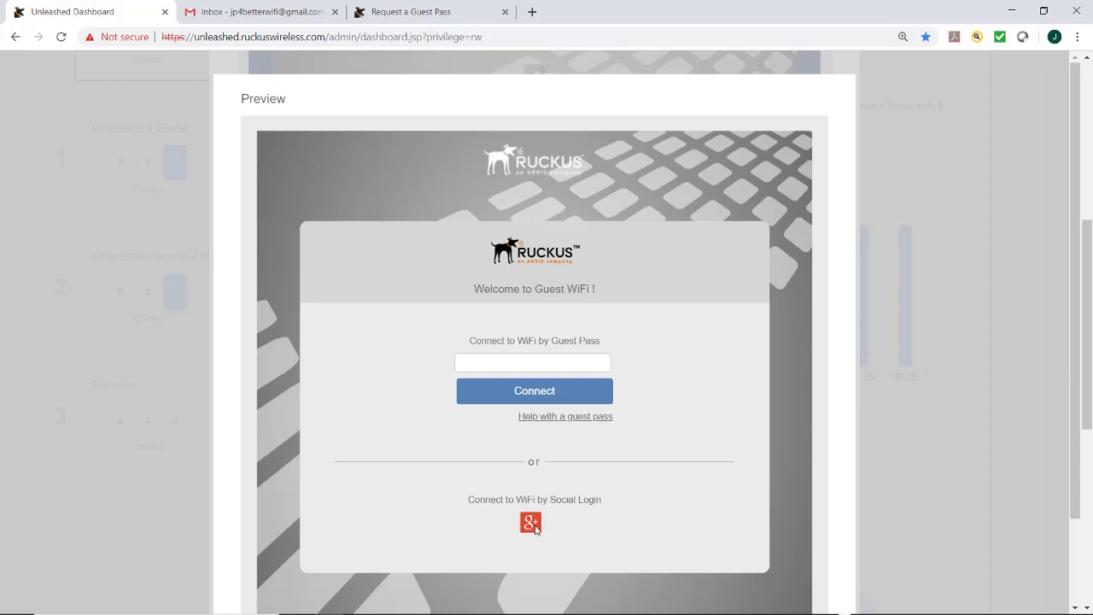
click(501, 381)
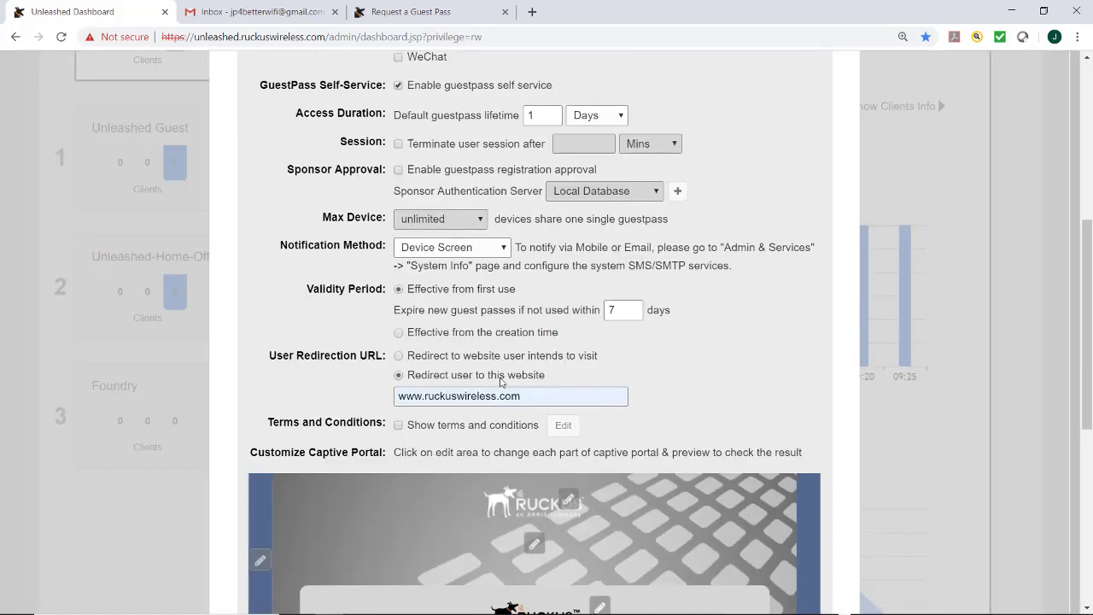
scroll(502, 382, up, 4)
Step: Turn off Google/Google+ login and guest-pass self-service, then re-check the portal preview
click(398, 337)
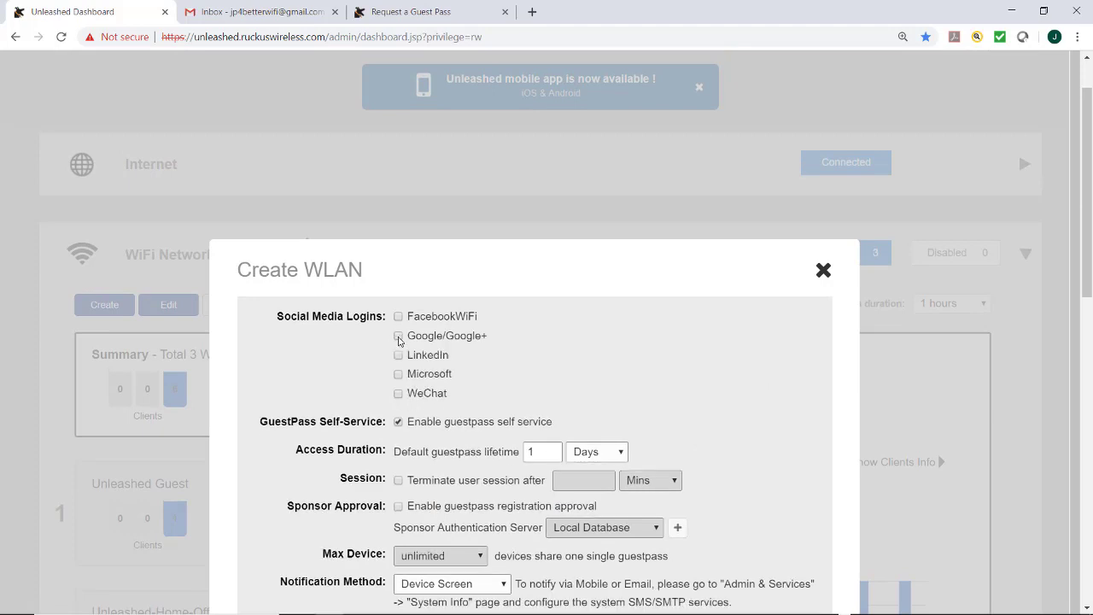
scroll(400, 372, down, 1)
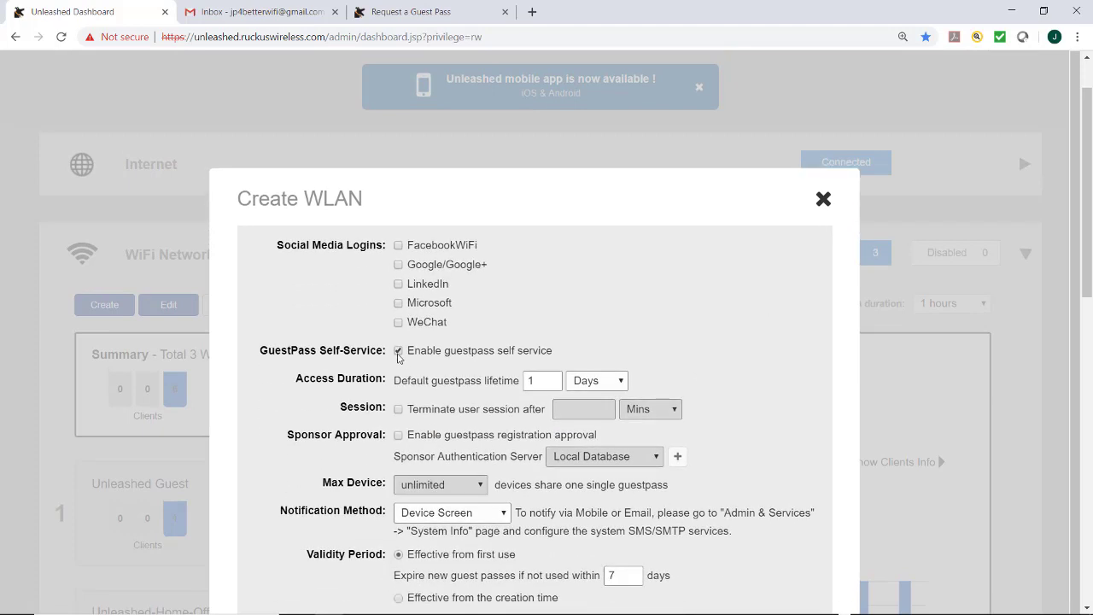
click(398, 353)
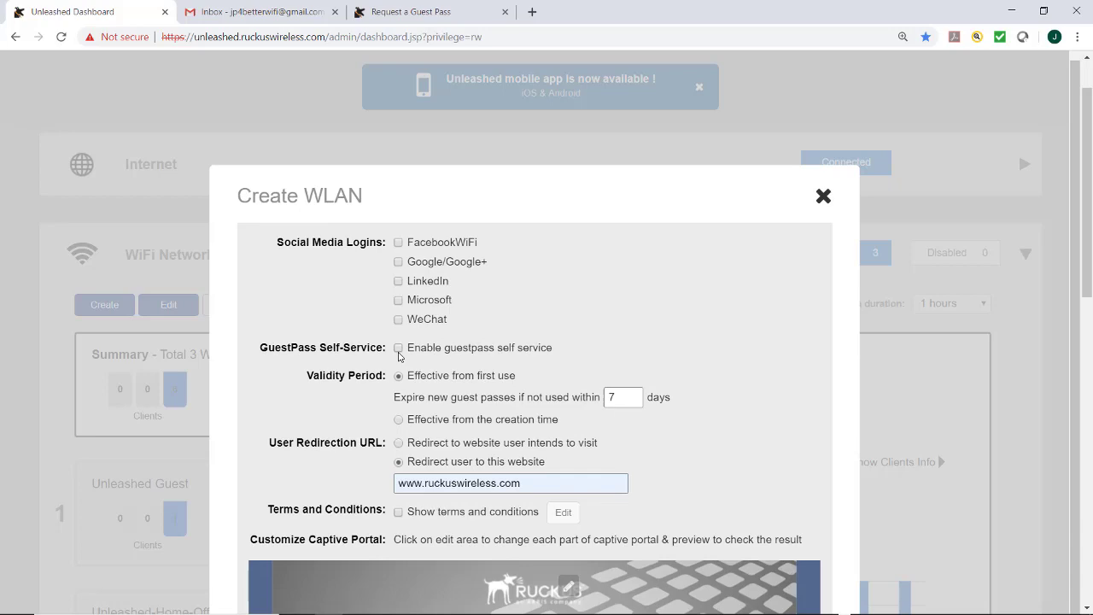
scroll(399, 356, down, 6)
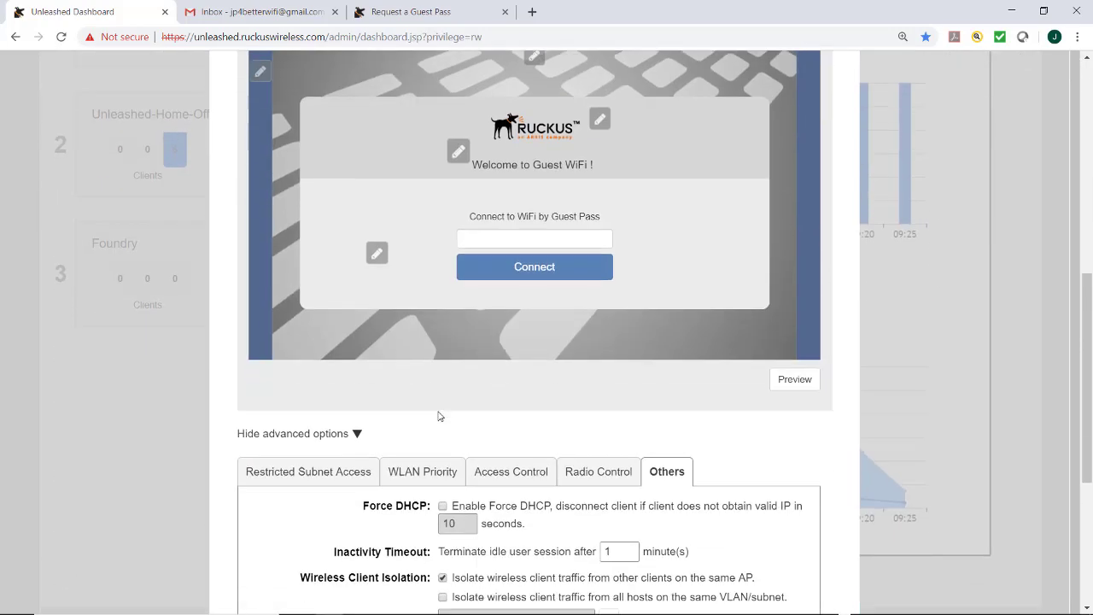
scroll(439, 416, up, 2)
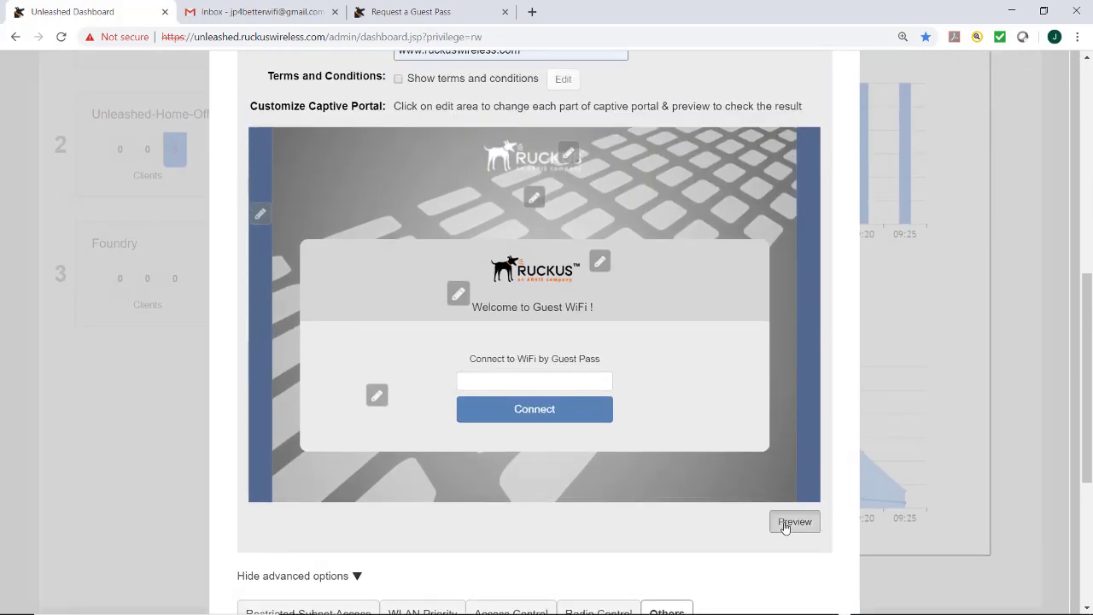
click(784, 522)
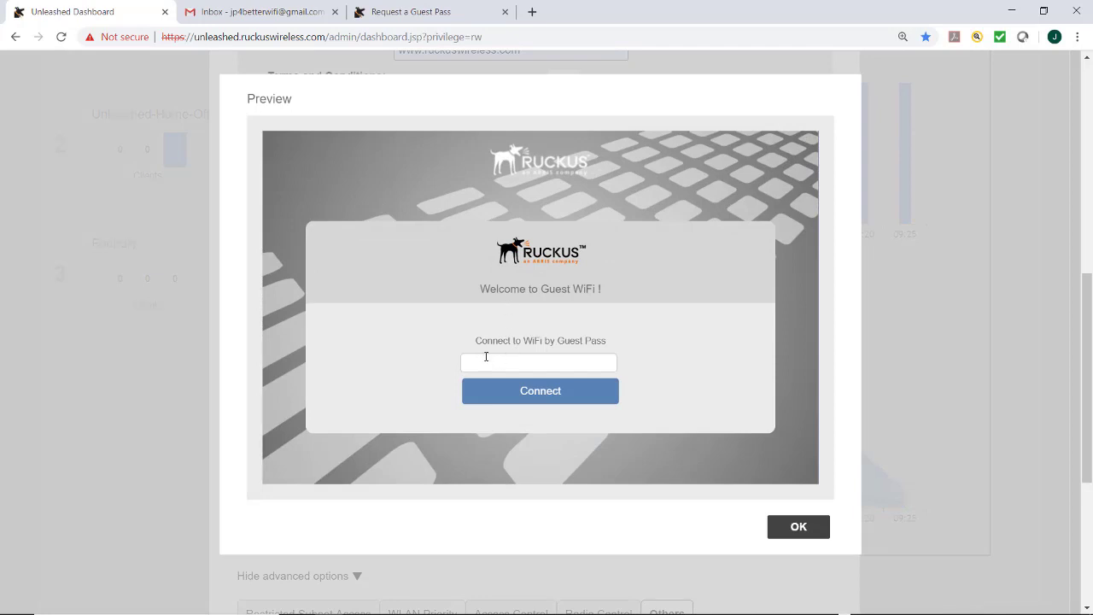
click(802, 527)
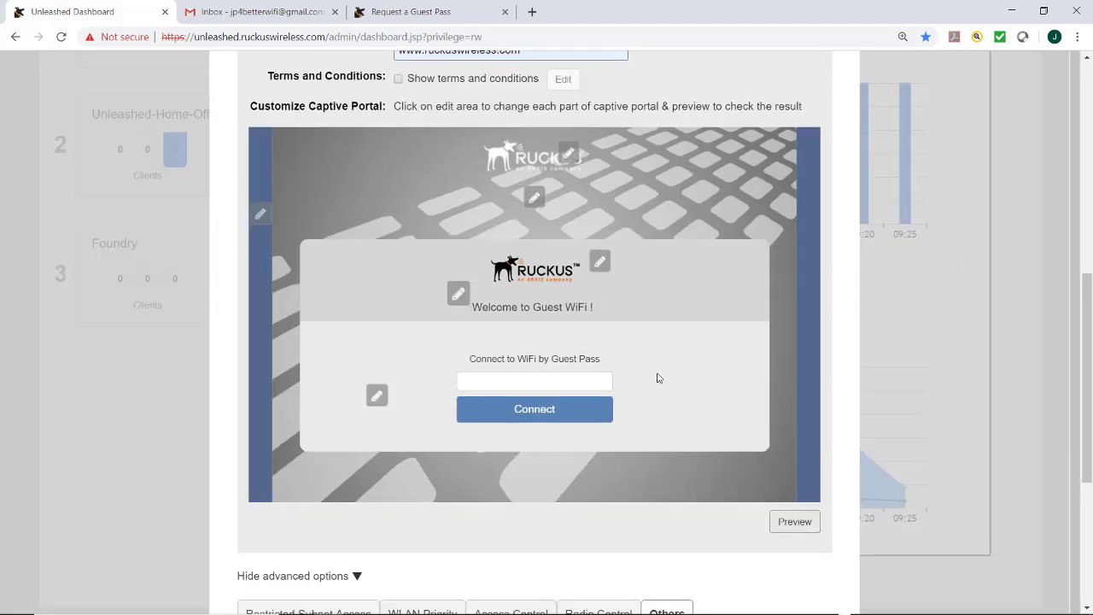
Step: Upload Art Class.jpg as the custom portal logo
click(604, 264)
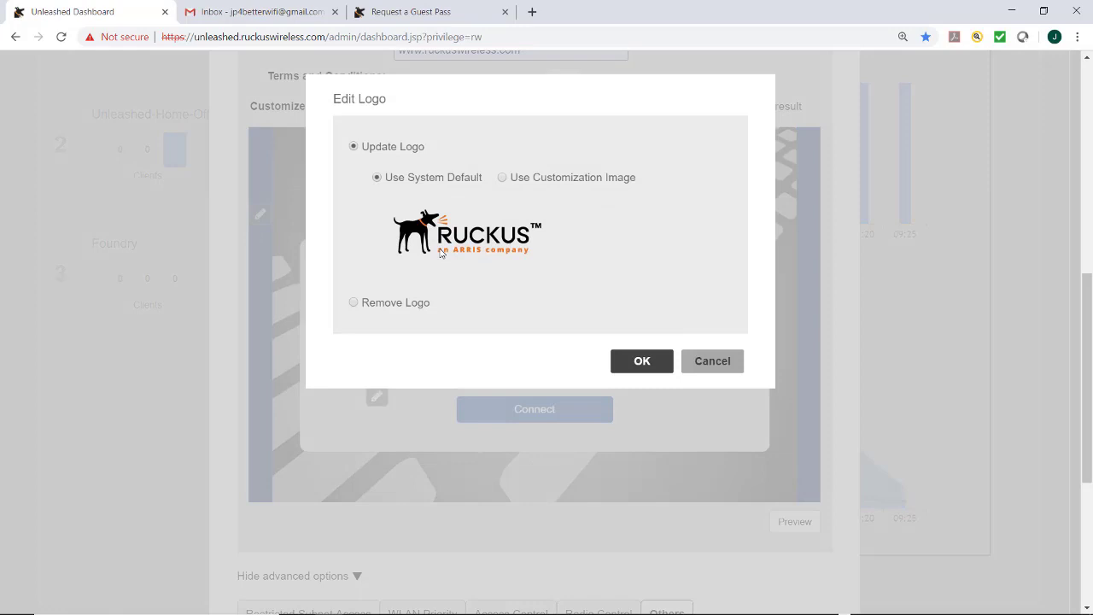
click(538, 178)
click(484, 247)
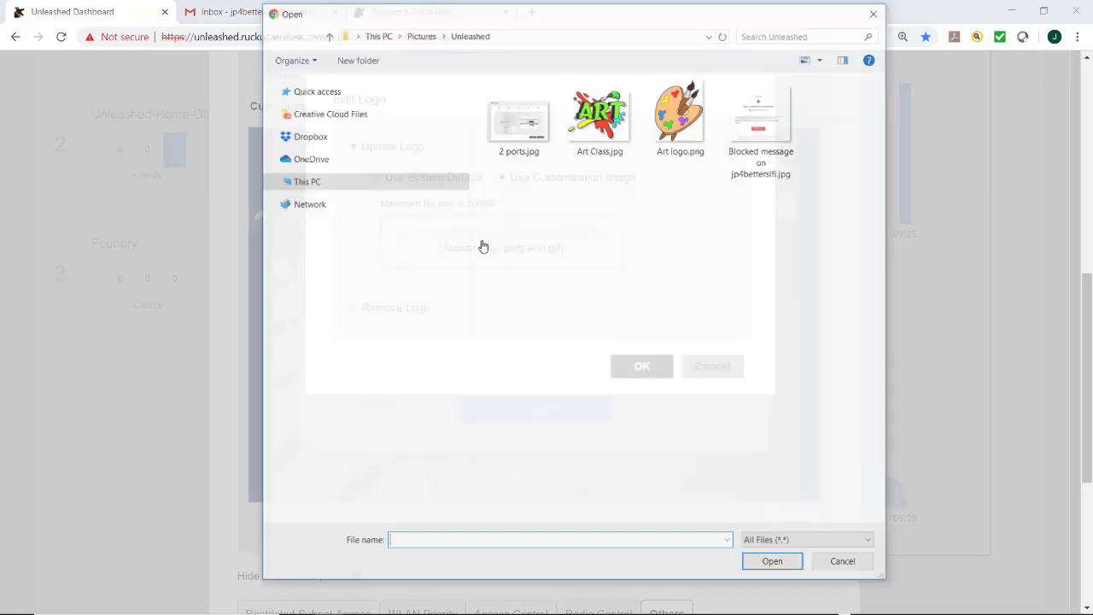
click(600, 115)
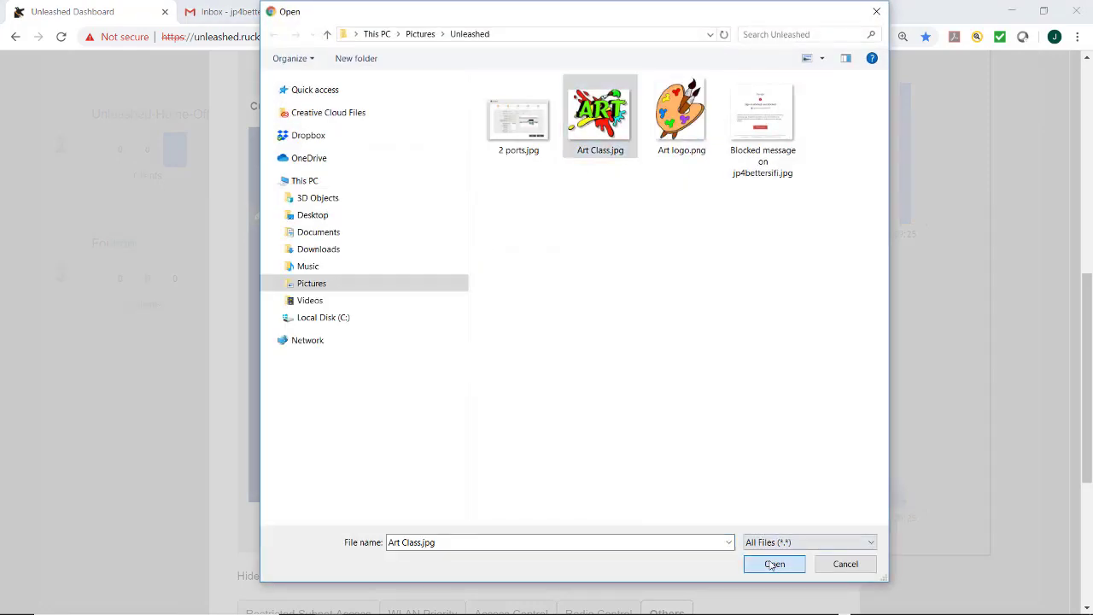
click(774, 564)
click(636, 433)
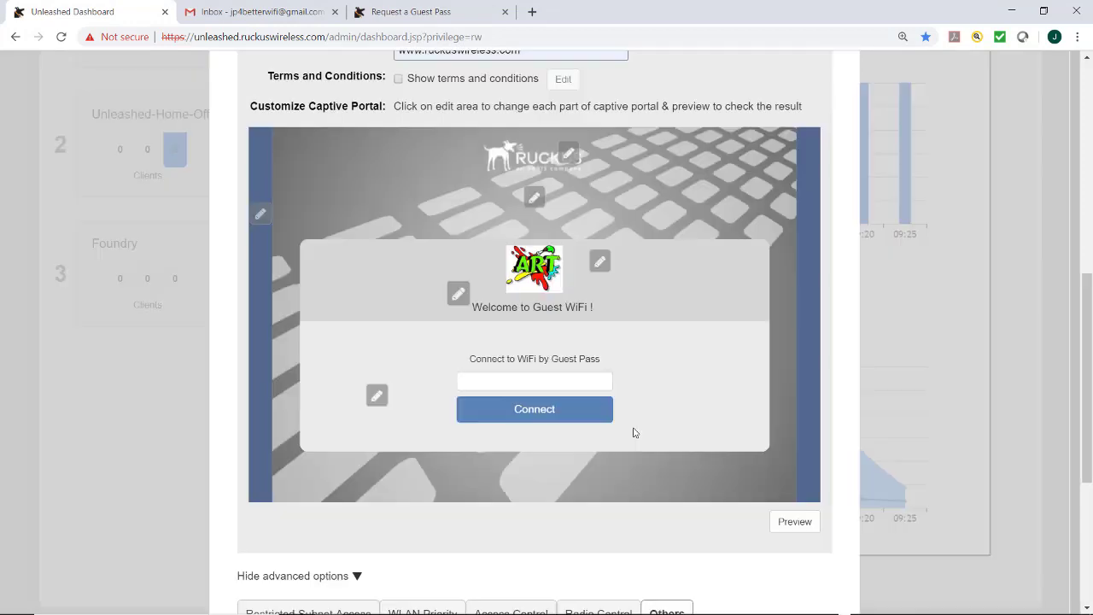
Step: Change the portal message to 'Welcome to the art studio'
click(462, 305)
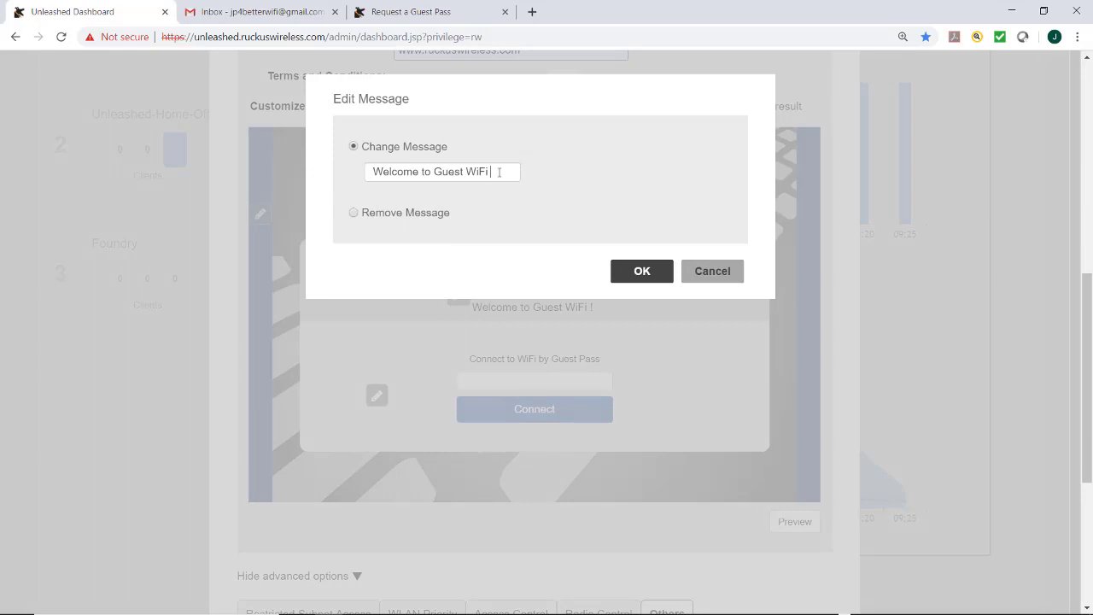
key(BackSpace)
key(BackSpace)
key(BackSpace)
key(BackSpace)
key(BackSpace)
key(BackSpace)
key(BackSpace)
key(BackSpace)
key(BackSpace)
key(BackSpace)
key(BackSpace)
key(BackSpace)
text(the art studio)
click(635, 275)
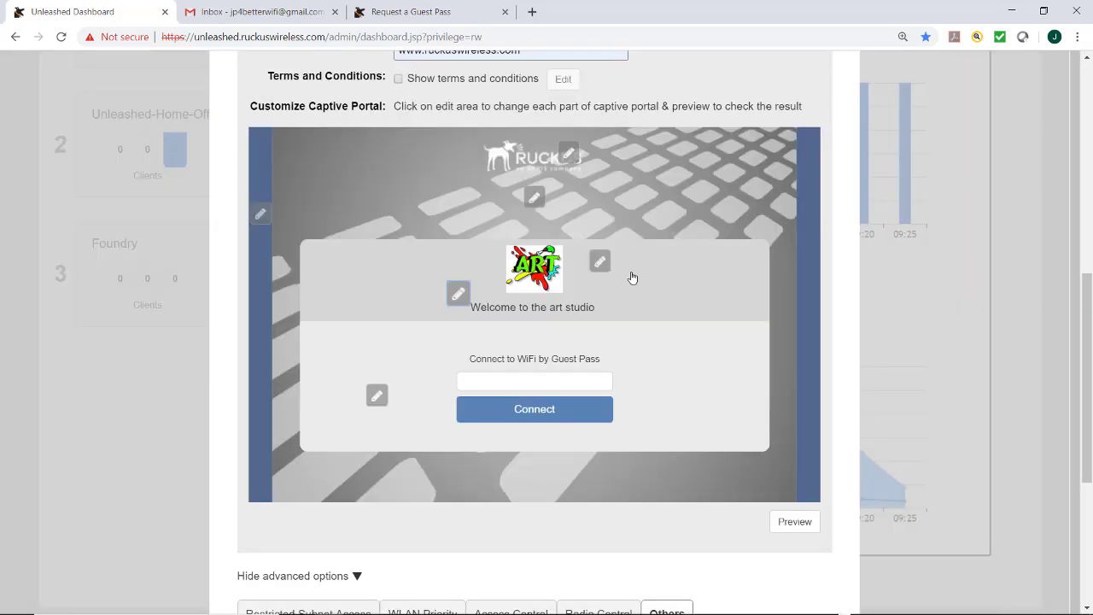
Step: Preview the rebranded portal and save the Guest WLAN Unique network
scroll(576, 348, down, 1)
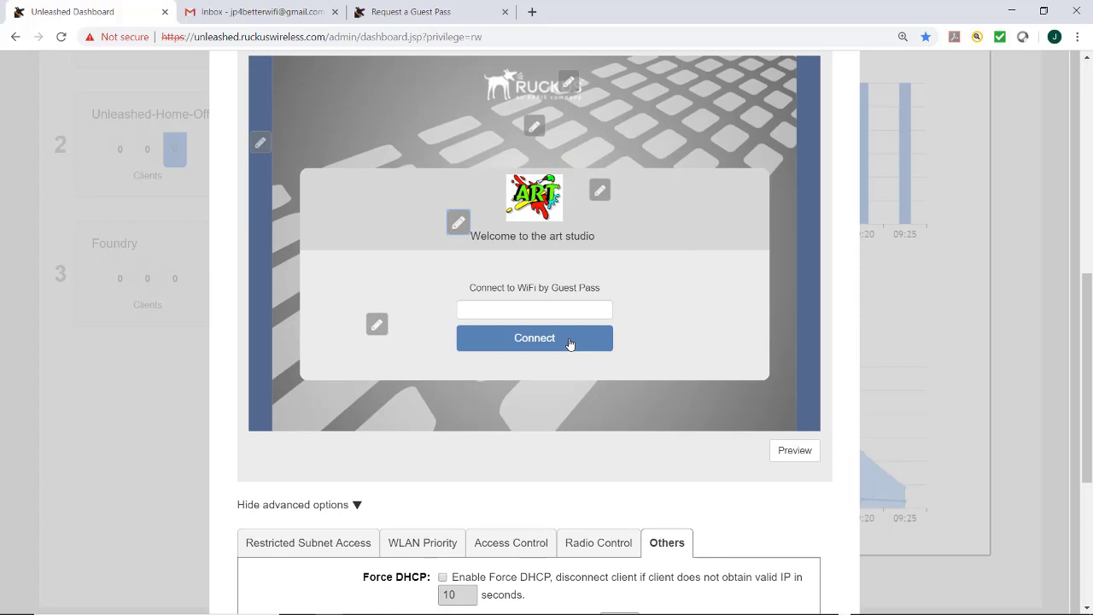
click(794, 452)
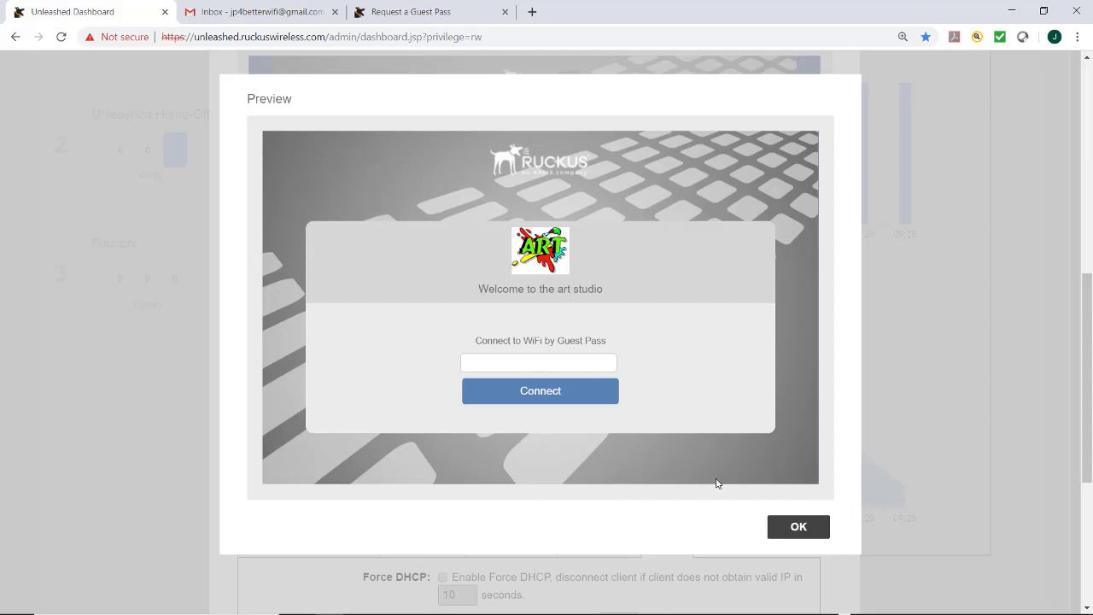
click(784, 530)
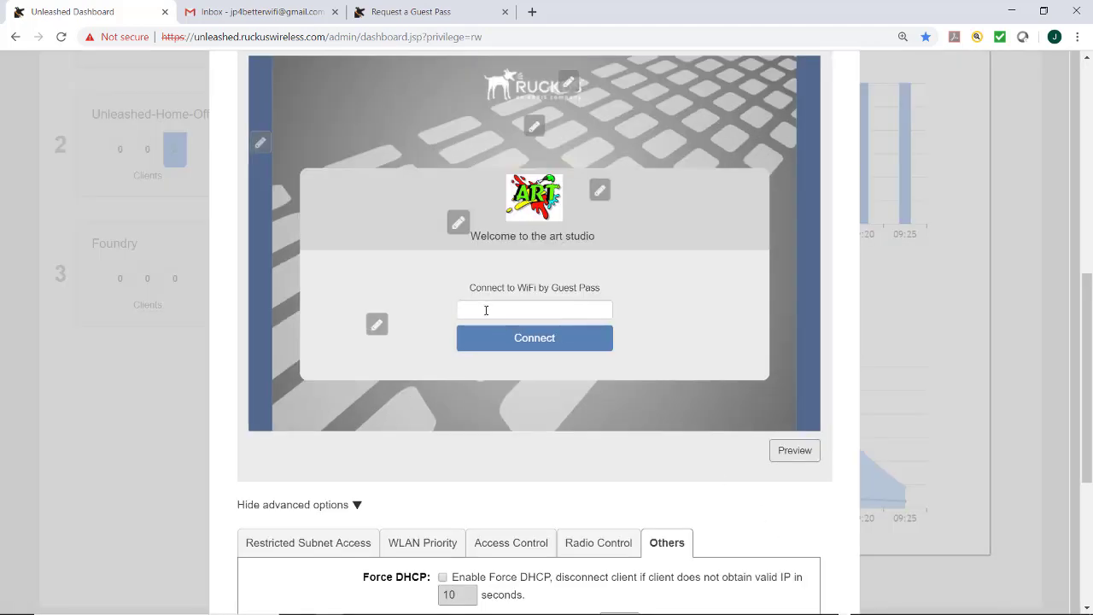
scroll(492, 340, down, 4)
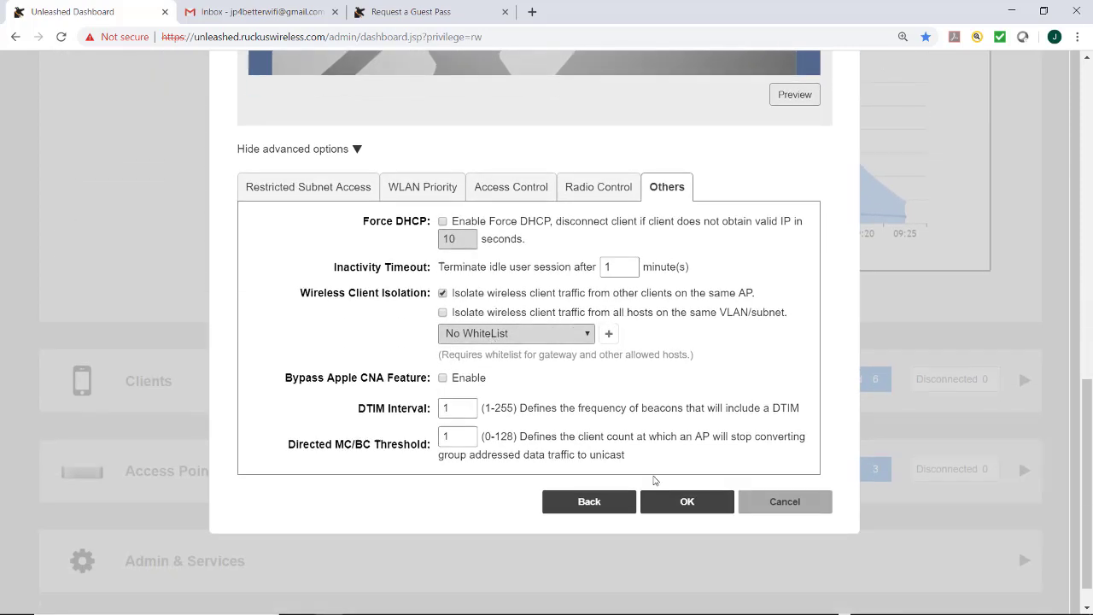
click(675, 504)
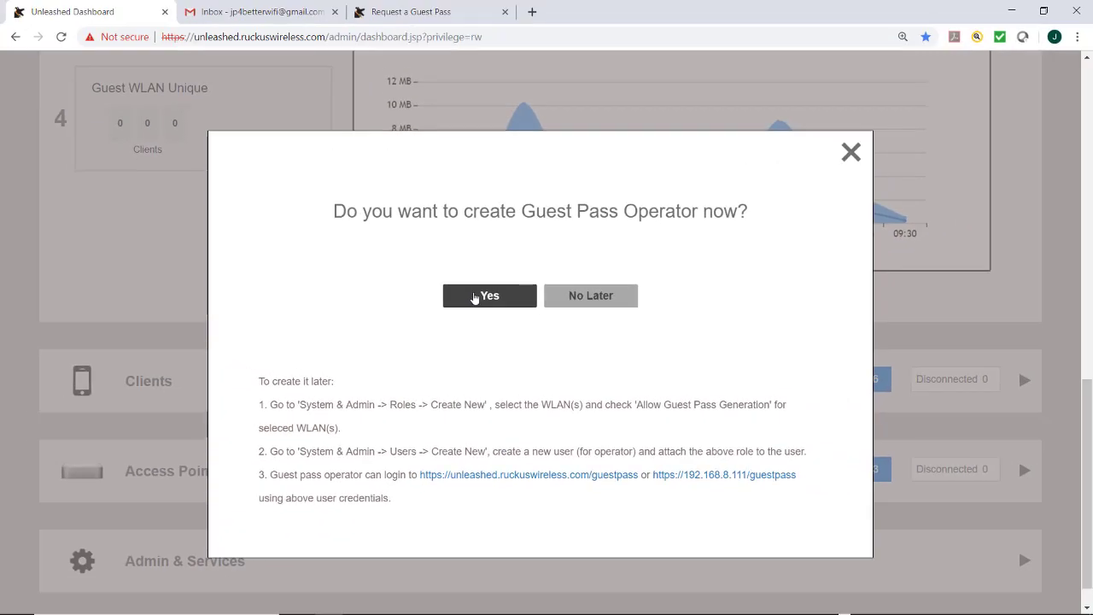
Step: Answer Yes to creating a Guest Pass Operator now
click(452, 221)
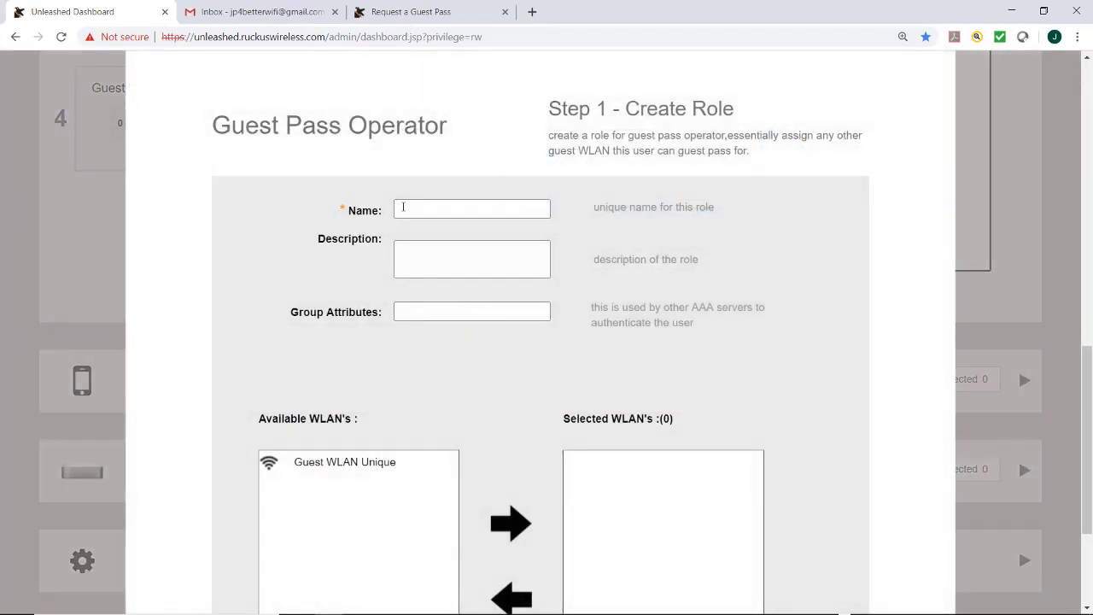
Step: Enter a person's name as the role name with description 'Guest Pass Admin'
click(403, 207)
click(408, 257)
text(Guest Pass Admin)
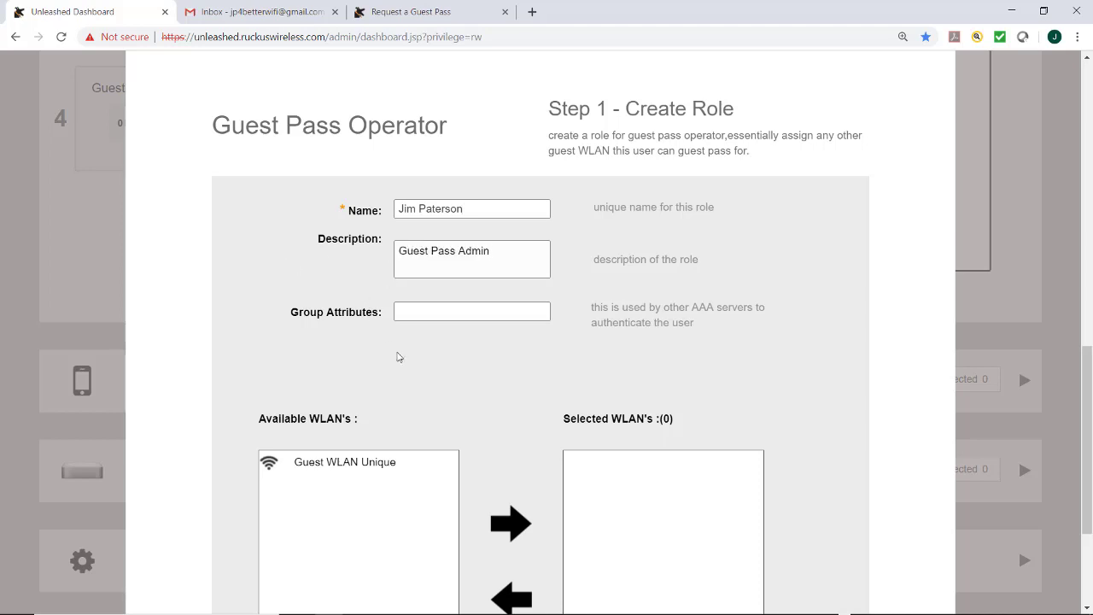
scroll(397, 357, down, 5)
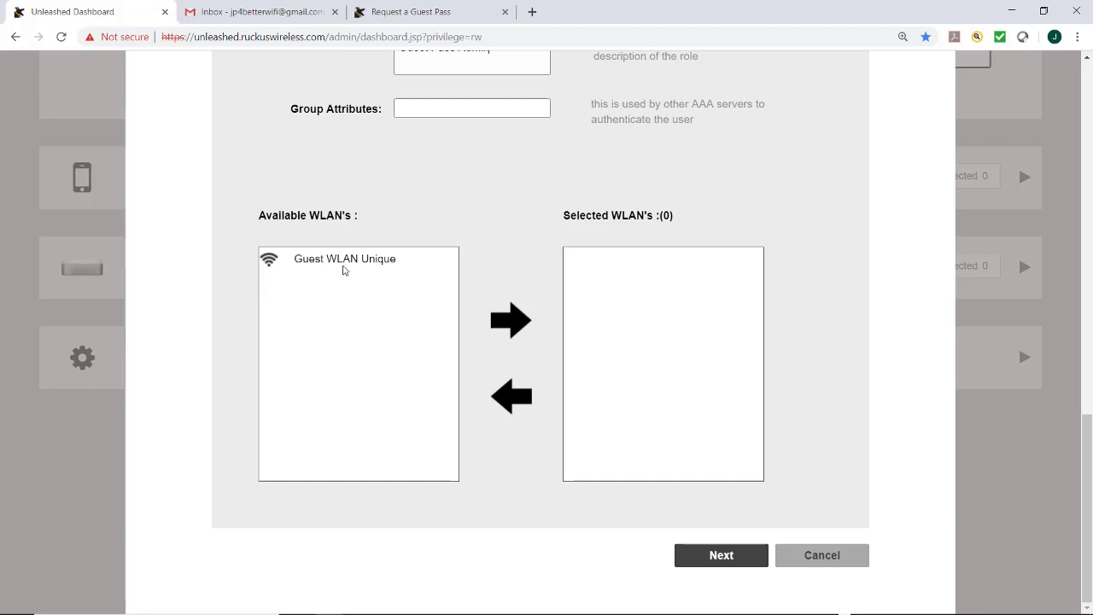
Step: Add Guest WLAN Unique to the role's selected WLANs and advance to Create User
click(344, 263)
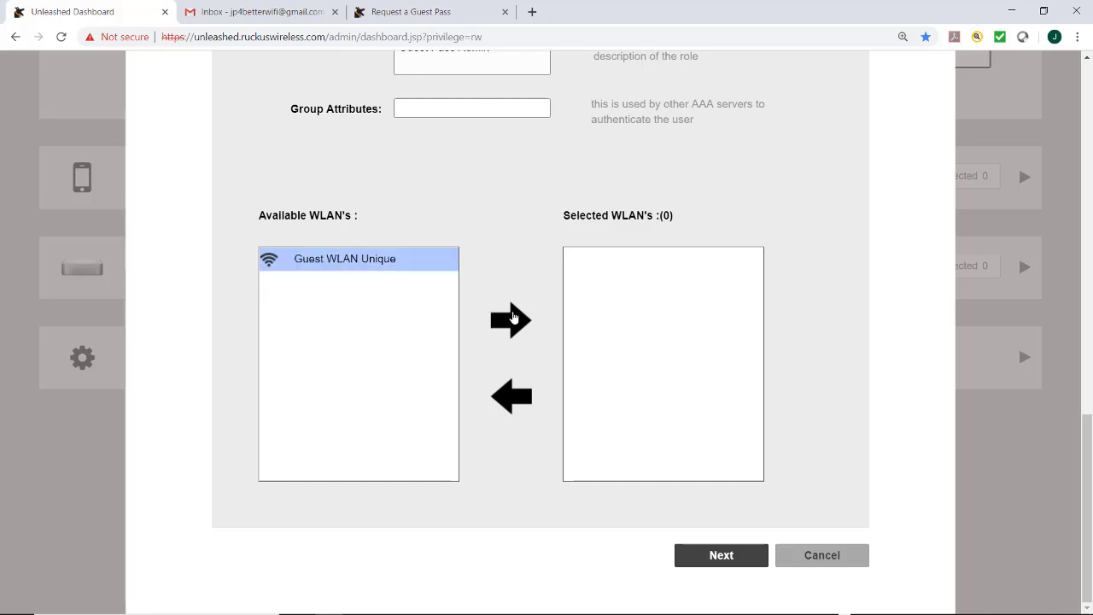
click(519, 320)
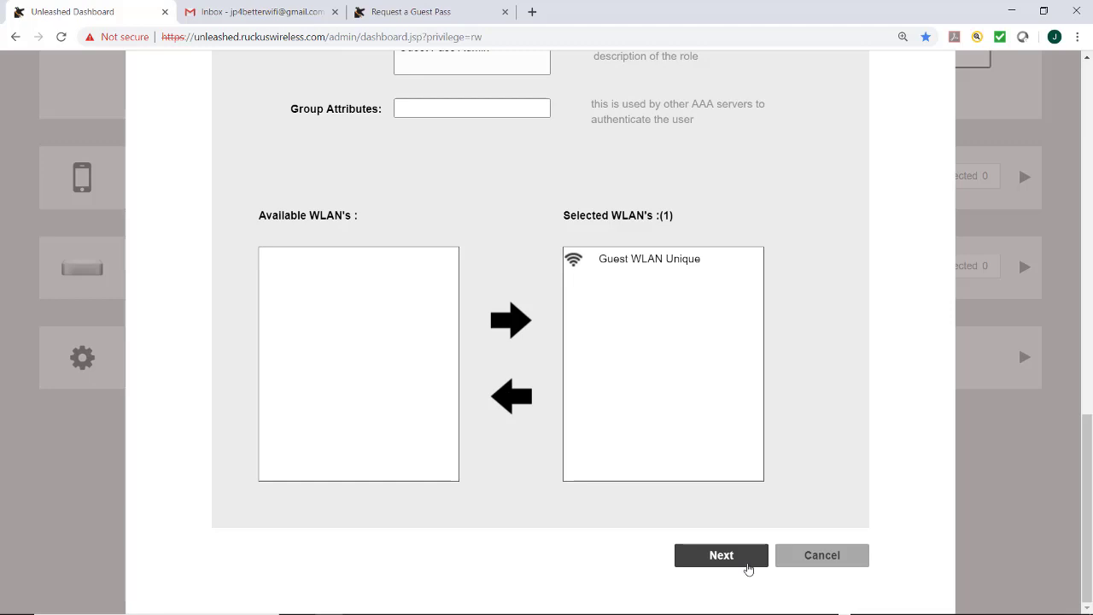
click(726, 558)
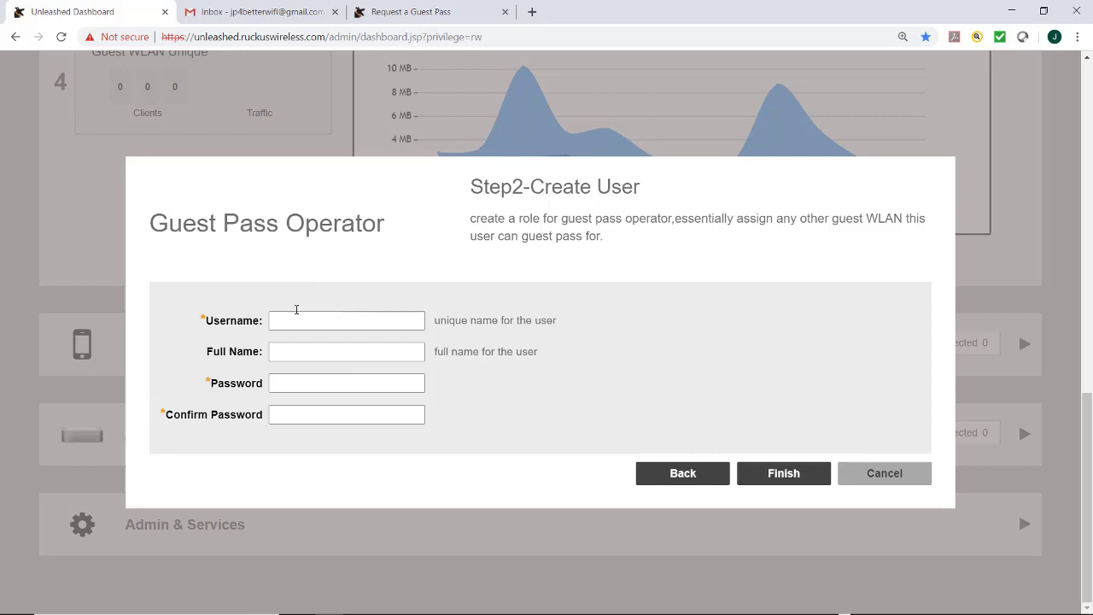
Step: Create the guest pass operator account with its username, full name and password confirmed twice
click(297, 316)
text(JPadmin)
key(Tab)
key(Tab)
text(********)
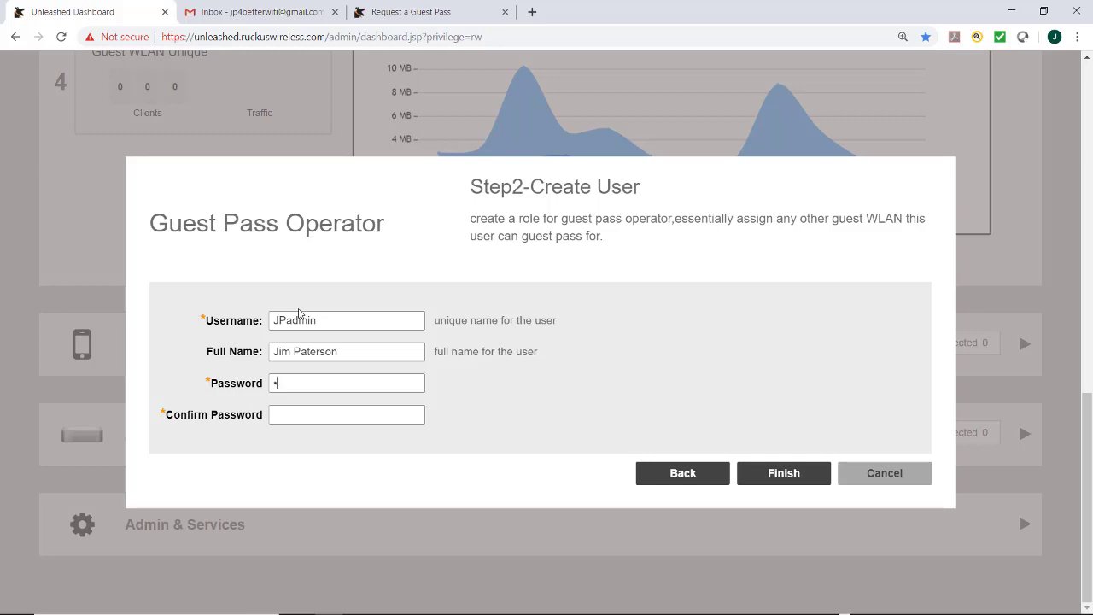
click(293, 417)
text(********)
click(779, 475)
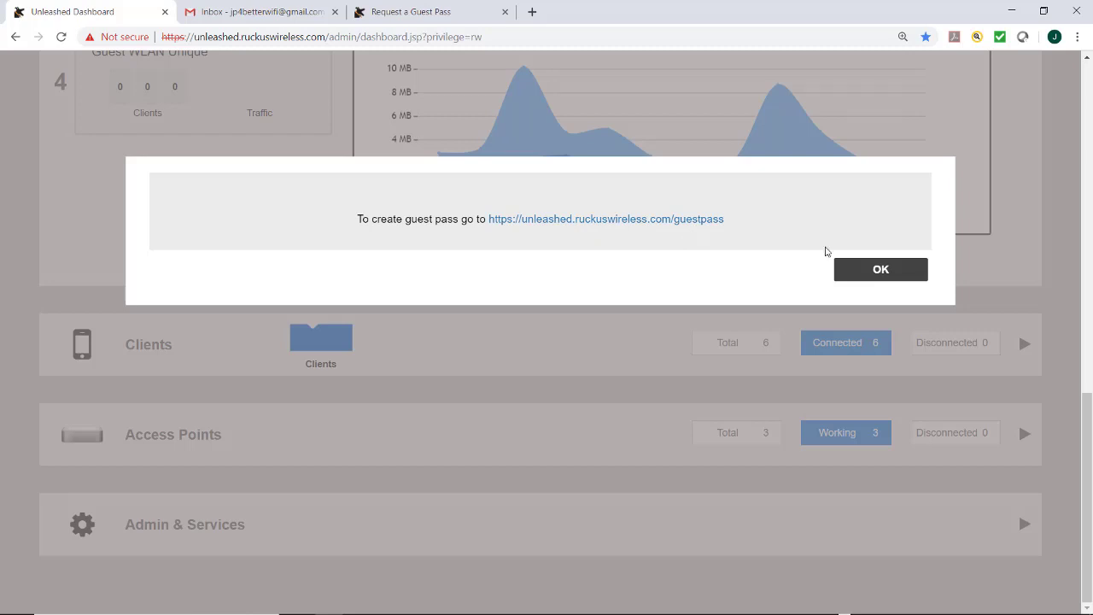
Step: Dismiss the guest pass address notice, view Guest WLAN Unique's traffic stats, then collapse WiFi Networks
click(865, 269)
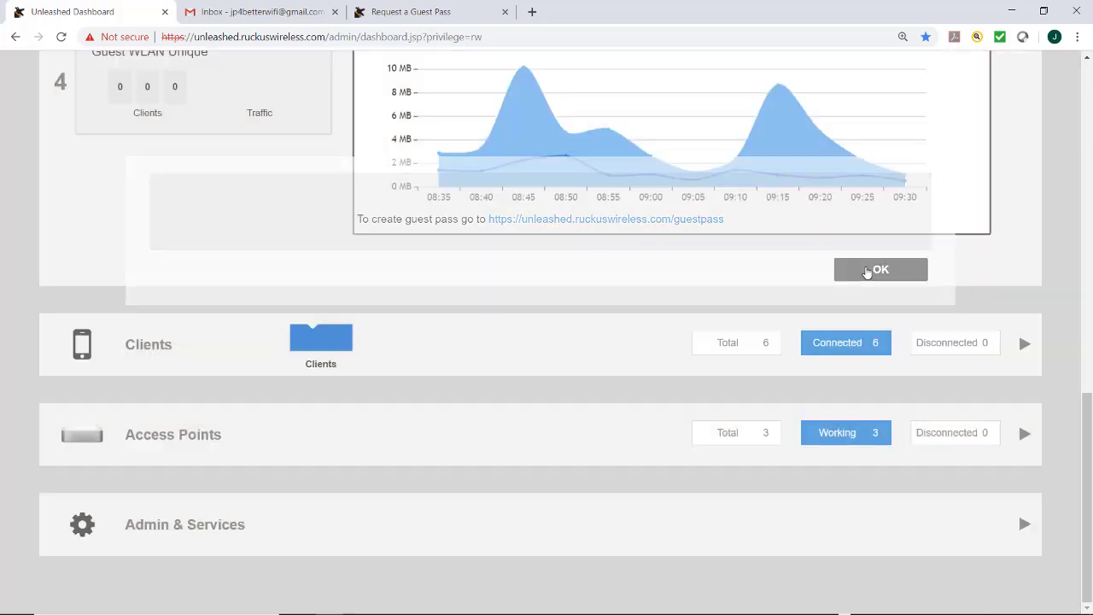
scroll(251, 480, up, 4)
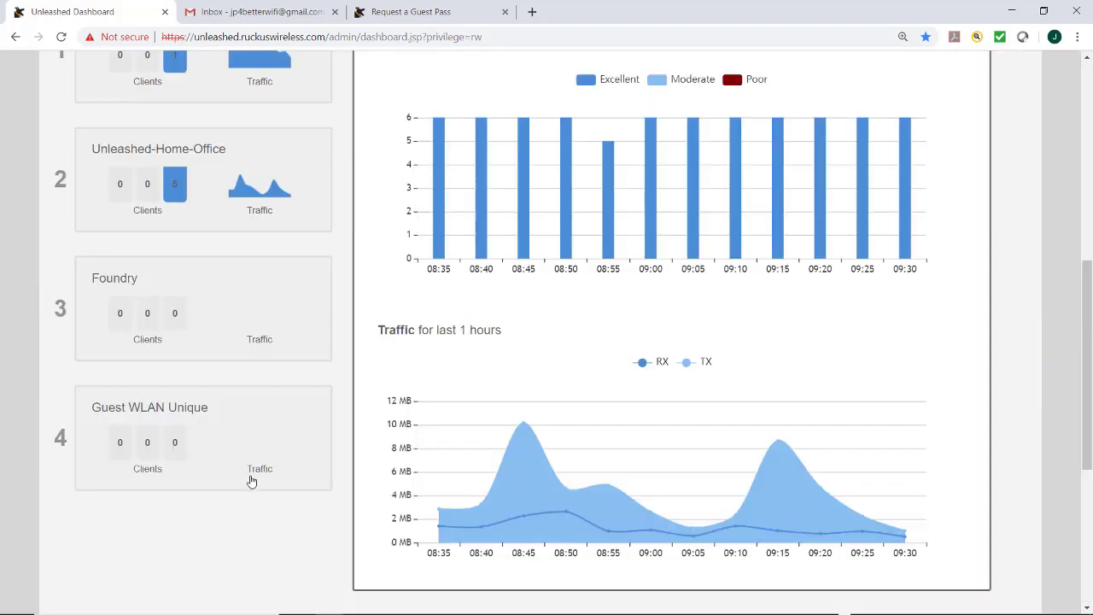
click(248, 462)
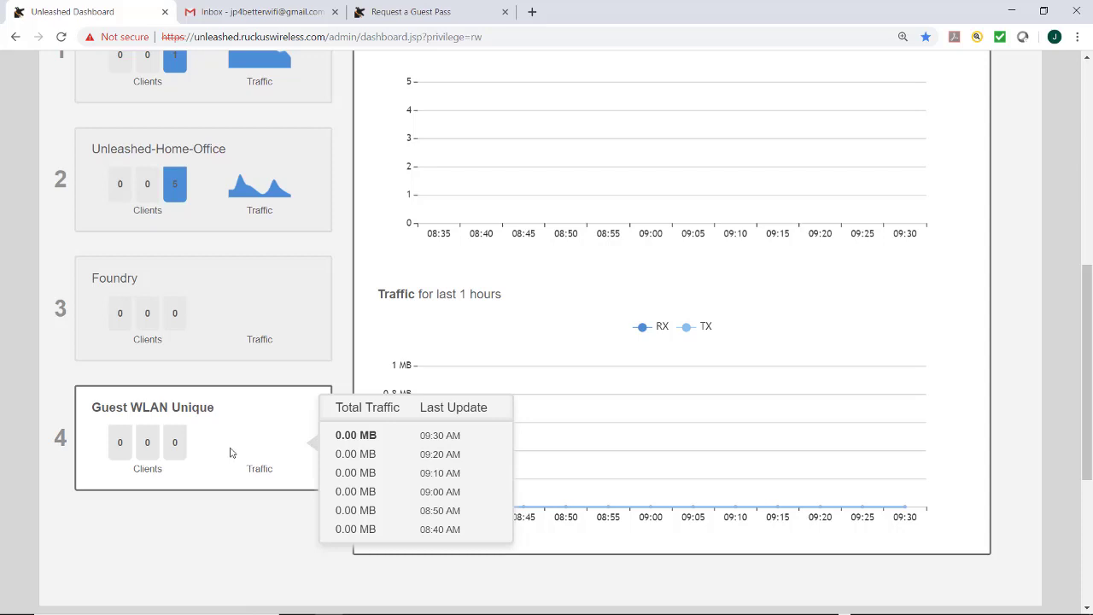
scroll(227, 450, up, 3)
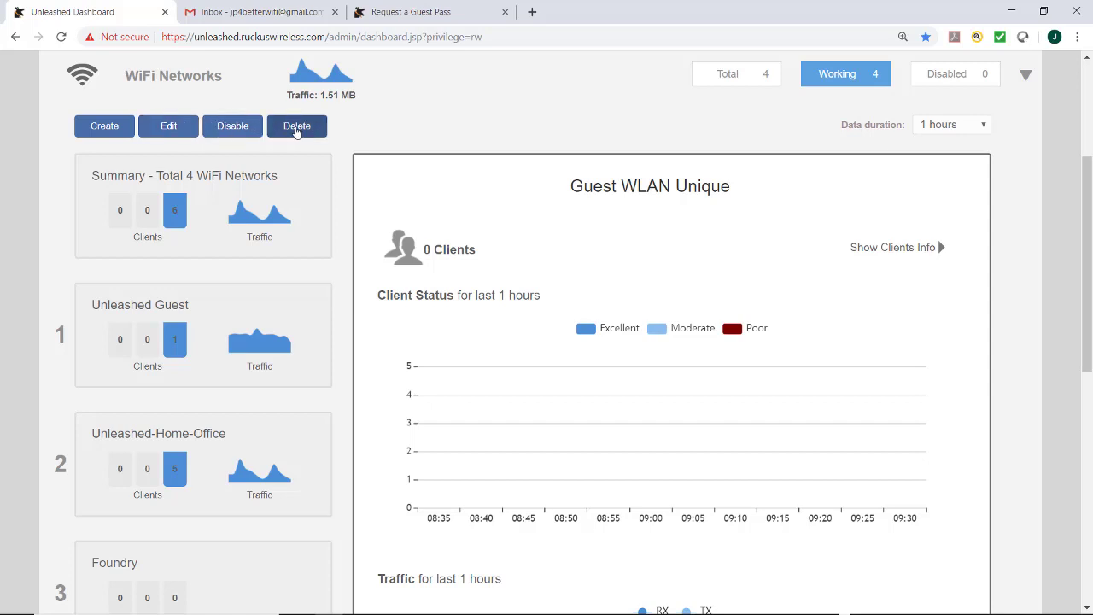
click(133, 103)
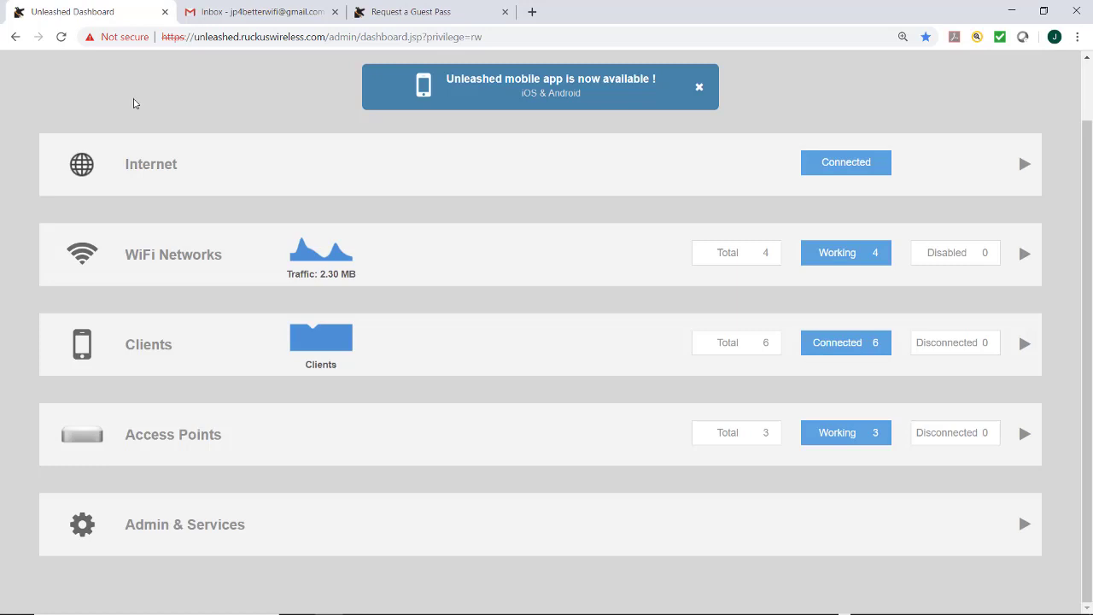
Step: Log in on the Request a Guest Pass page with the operator's username and password
click(379, 15)
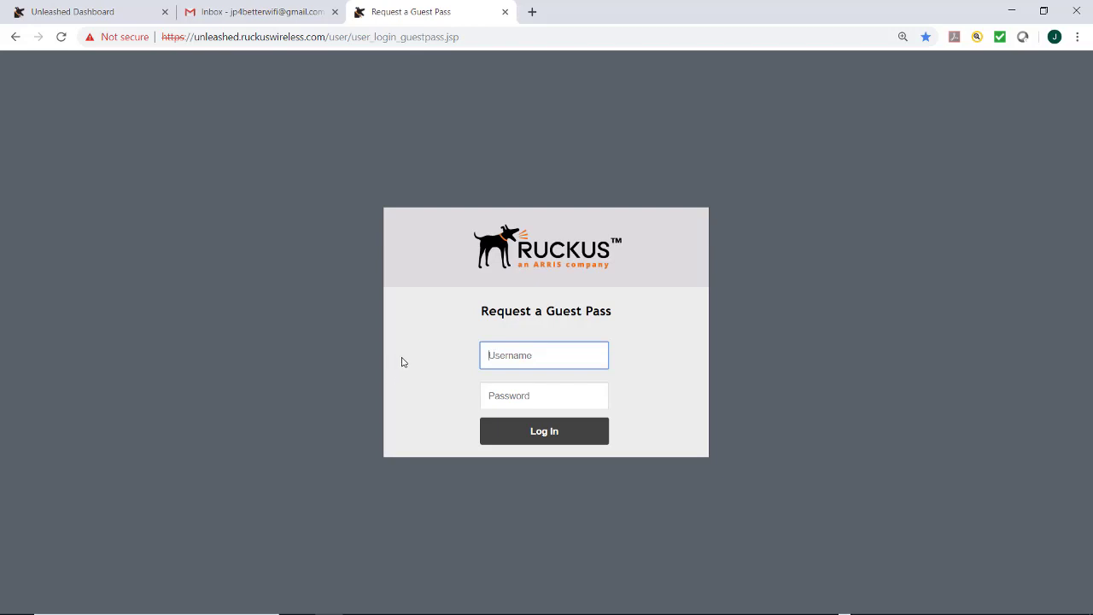
text(JDadmin)
key(Tab)
text(password)
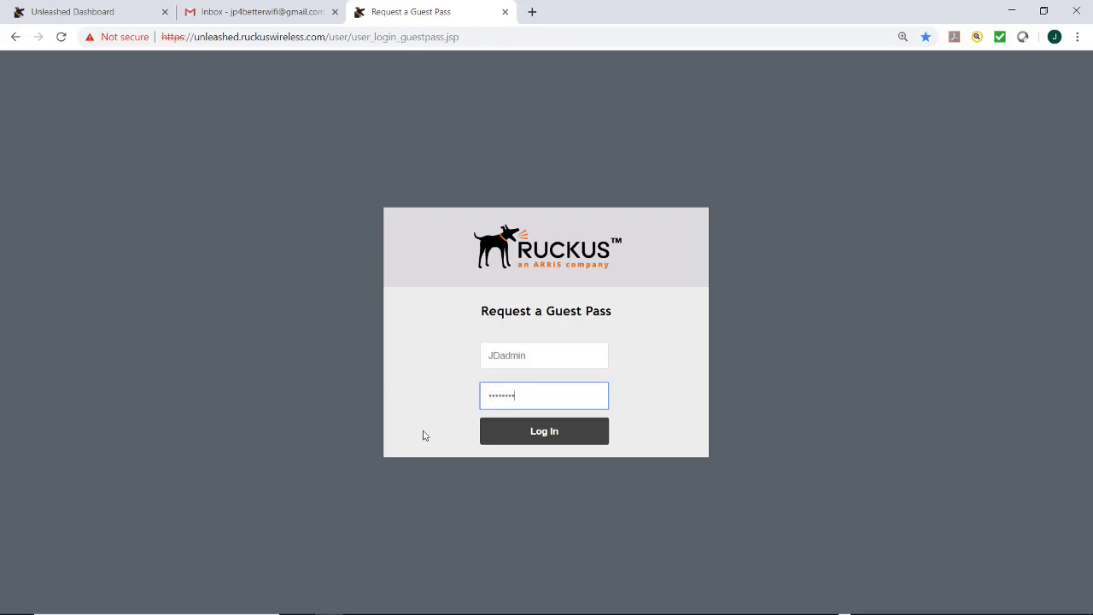
click(536, 437)
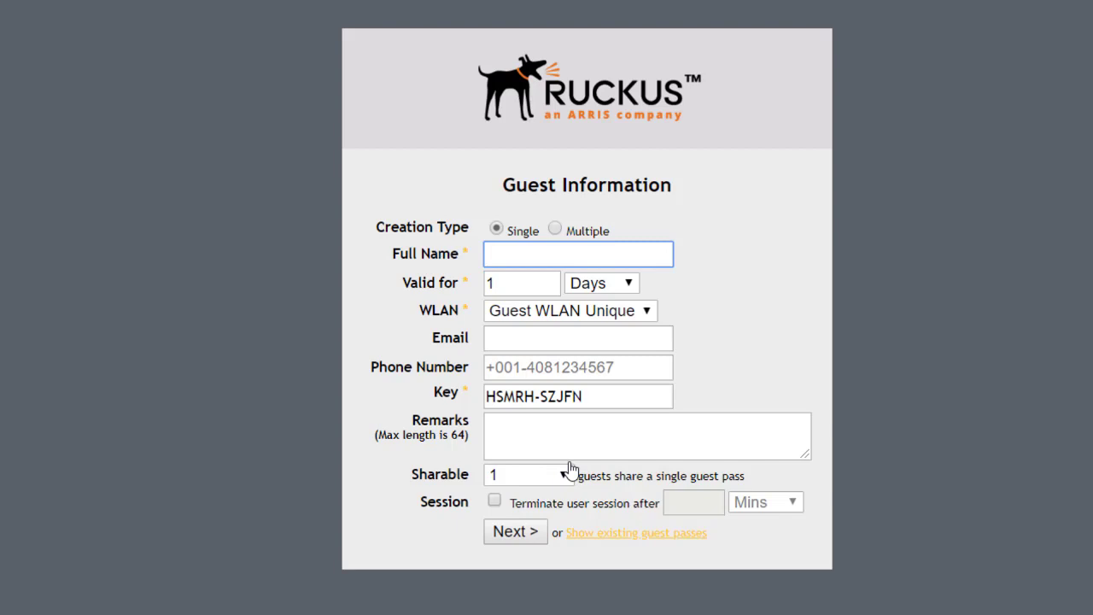
Step: Enter the guest's full name, set validity to 1 Weeks and keep Guest WLAN Unique
click(496, 255)
text(John Doe)
click(629, 283)
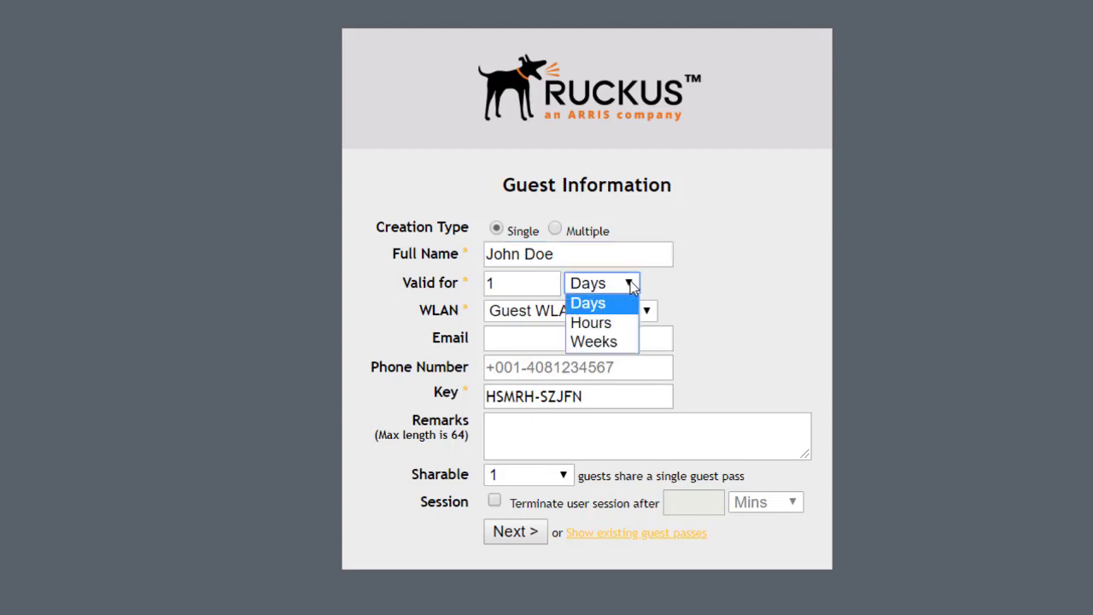
click(604, 343)
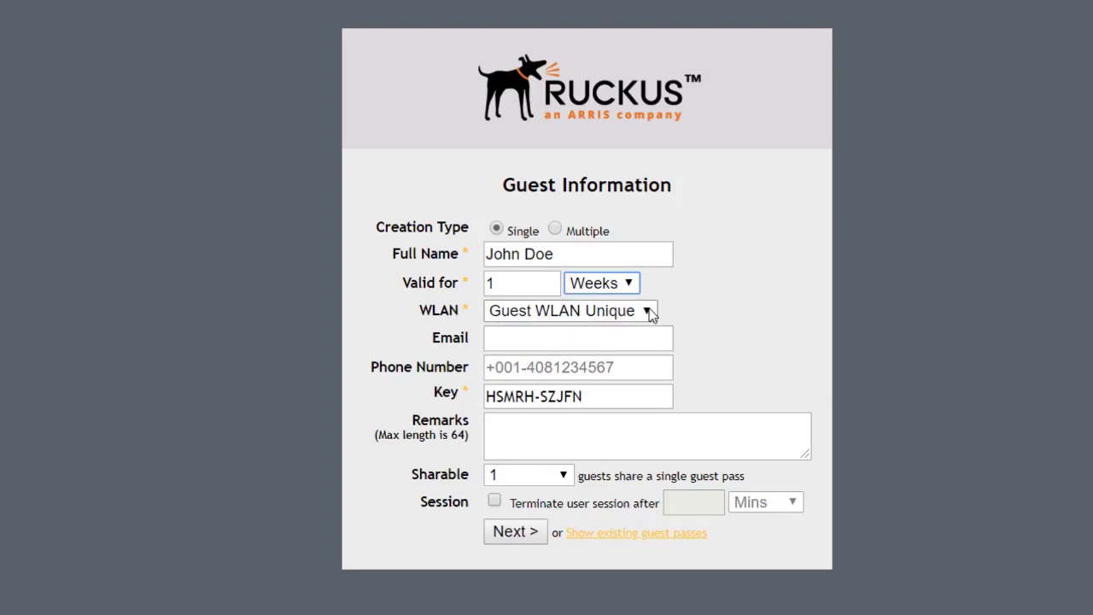
click(649, 314)
click(649, 315)
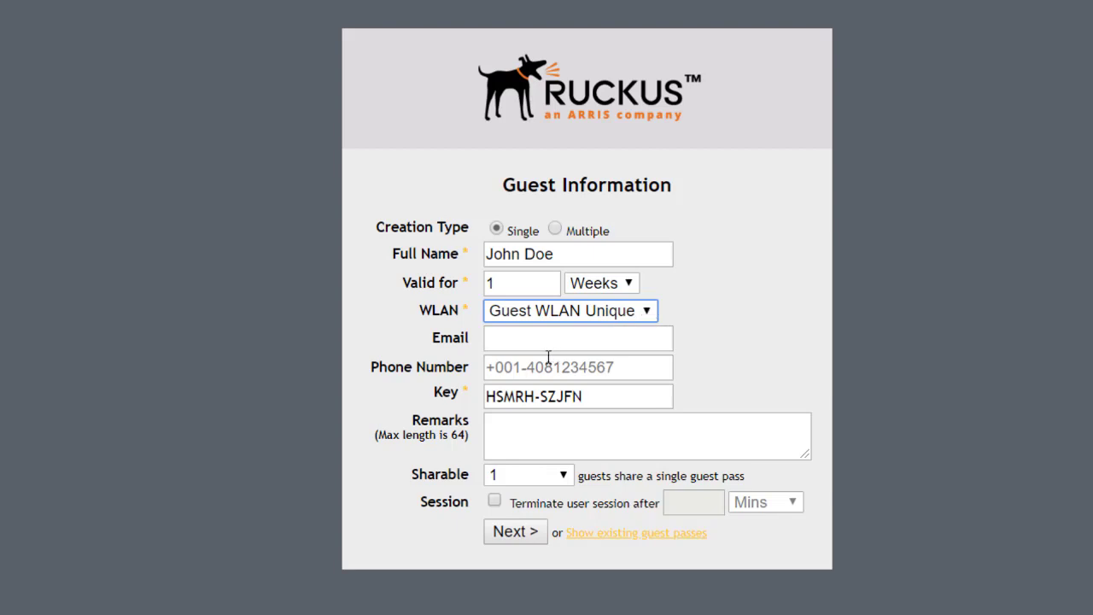
Step: Fill in the guest's e-mail address and phone number from the suggestions
click(504, 340)
key(ctrl+v)
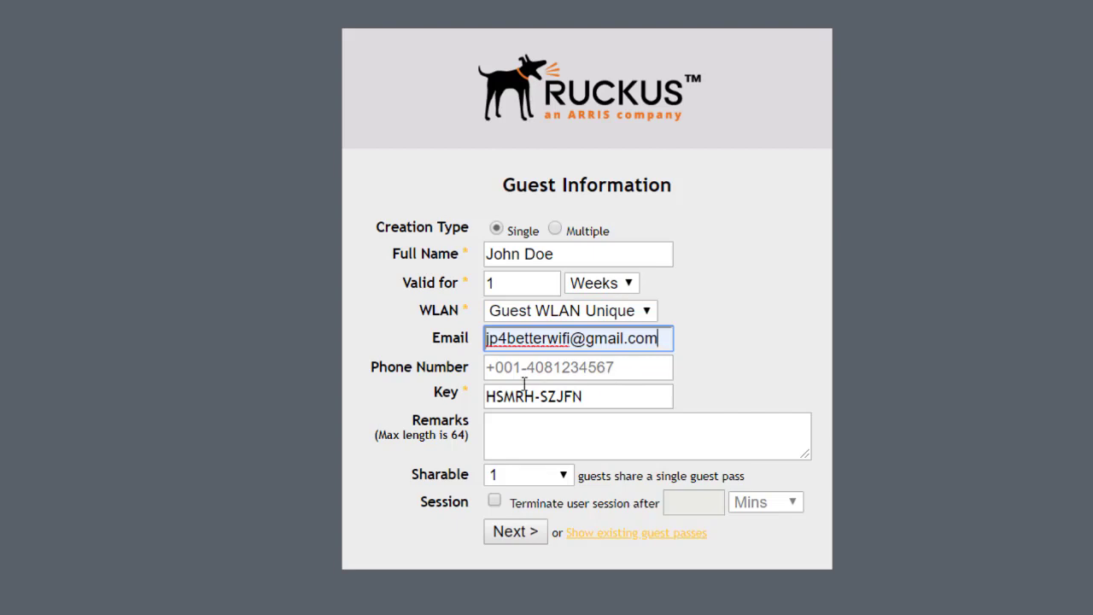
click(618, 367)
key(Down)
key(Return)
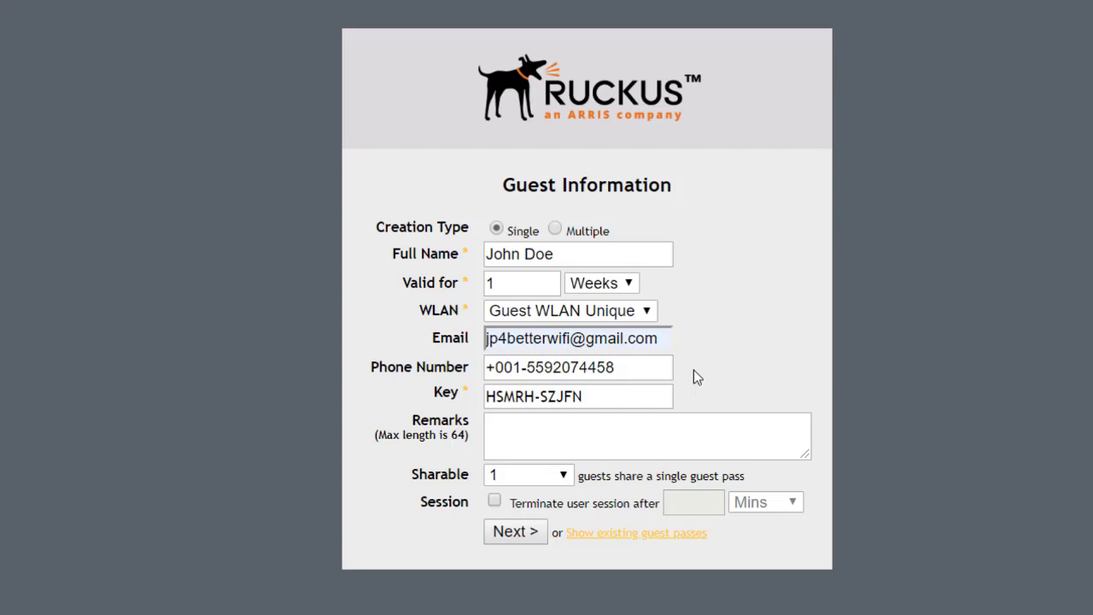
Step: Add the remark 'good to go for the week', keep Sharable at 1, and generate the pass
mouse_move(589, 399)
mouse_down()
mouse_move(483, 401)
mouse_move(598, 415)
mouse_up()
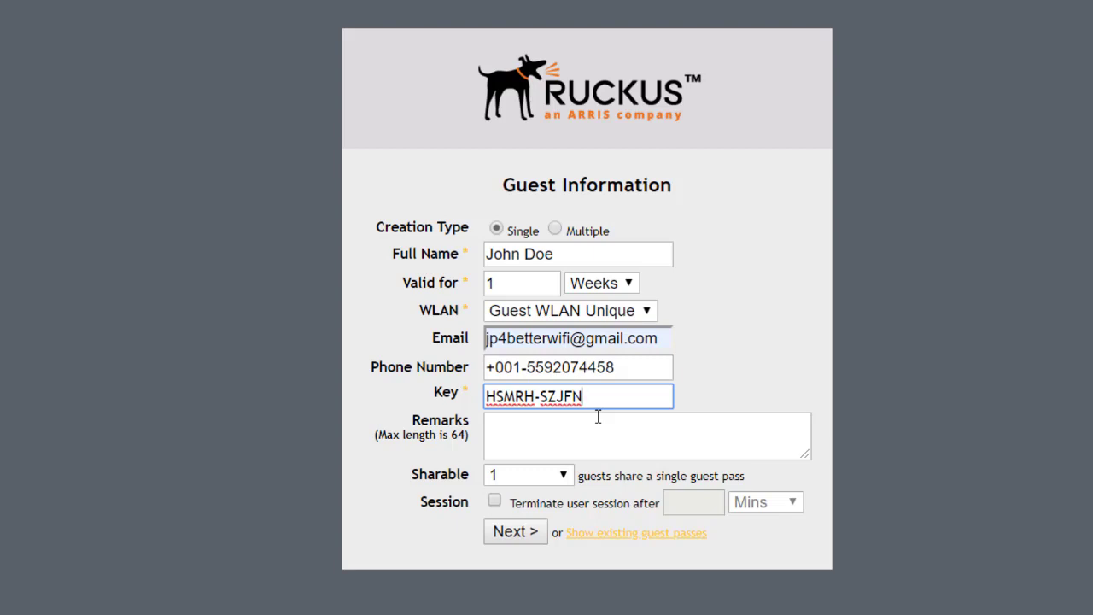
click(533, 434)
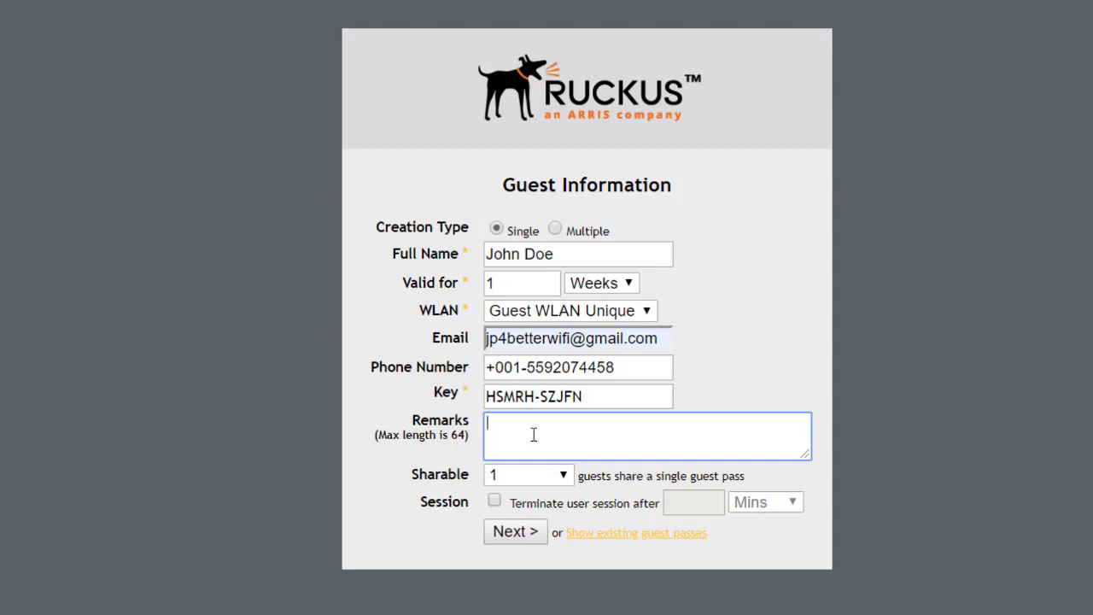
text(good to go for the week)
click(482, 502)
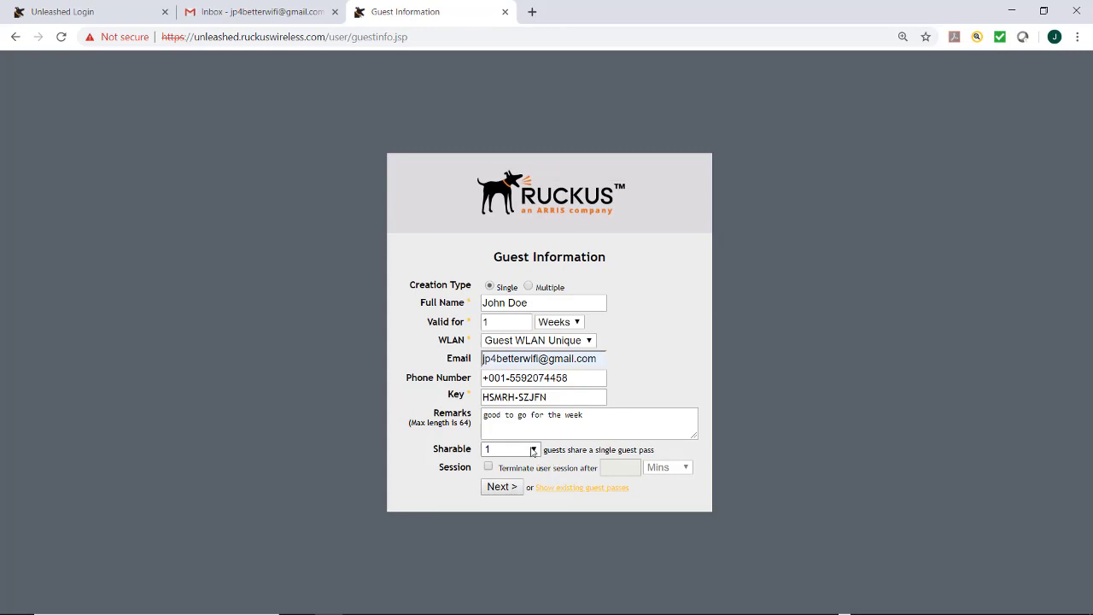
click(532, 450)
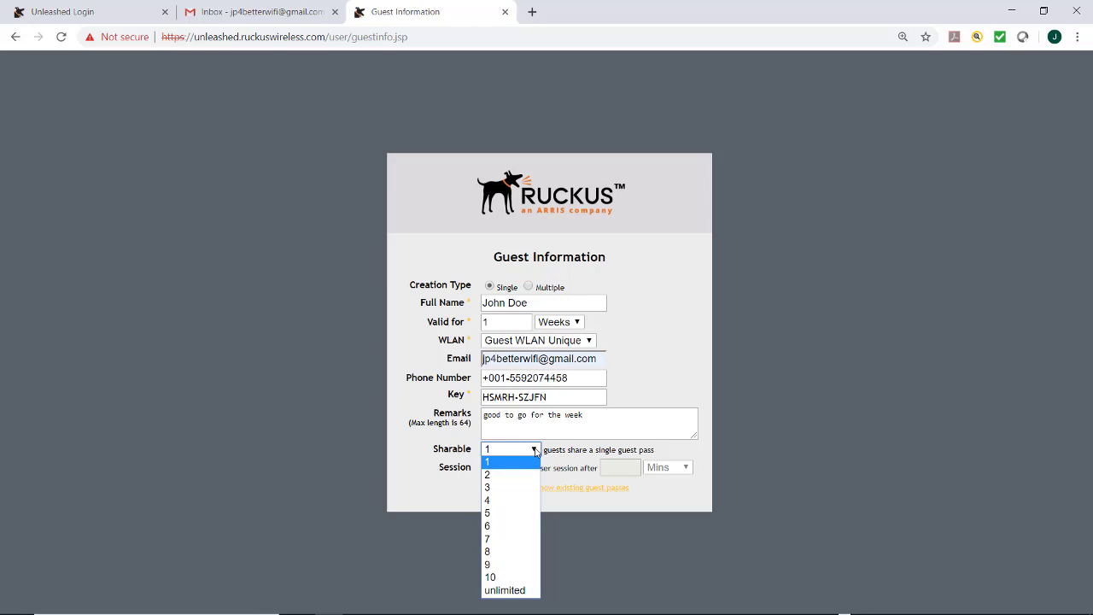
click(536, 451)
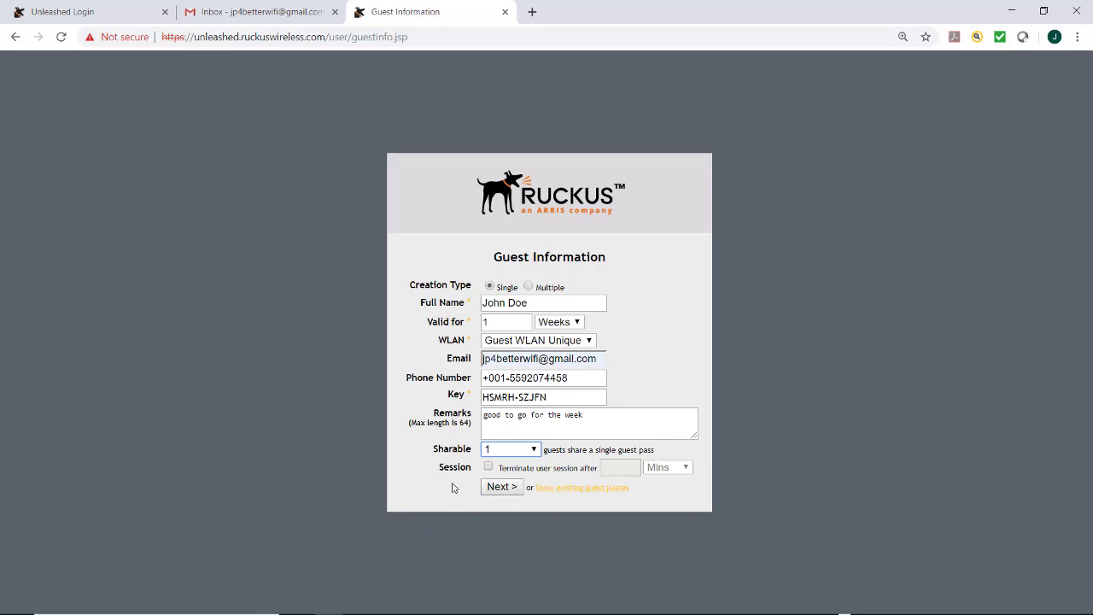
click(502, 488)
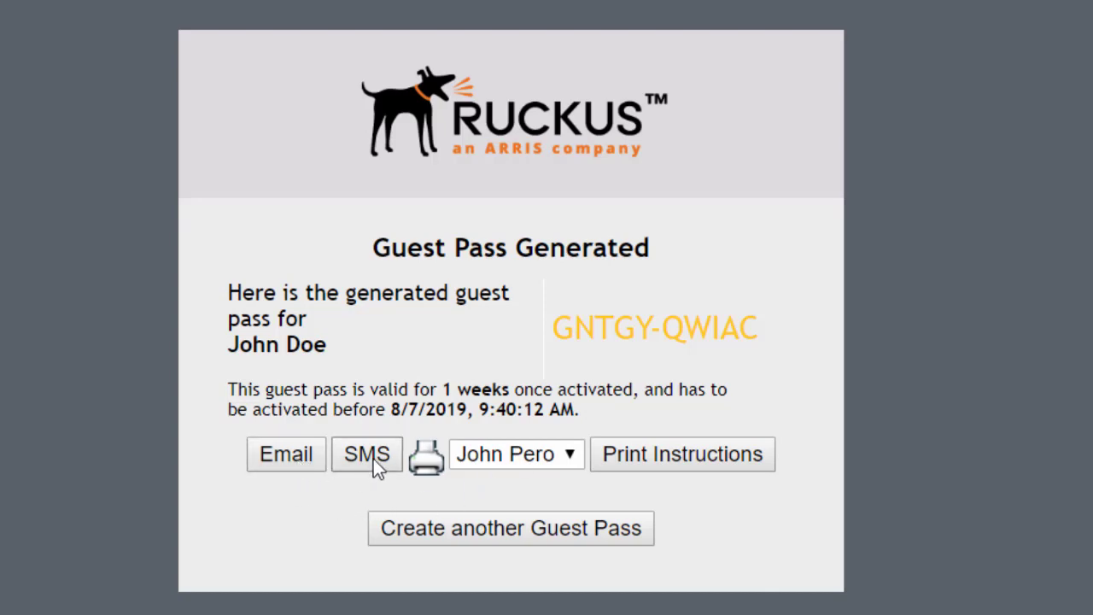
click(567, 455)
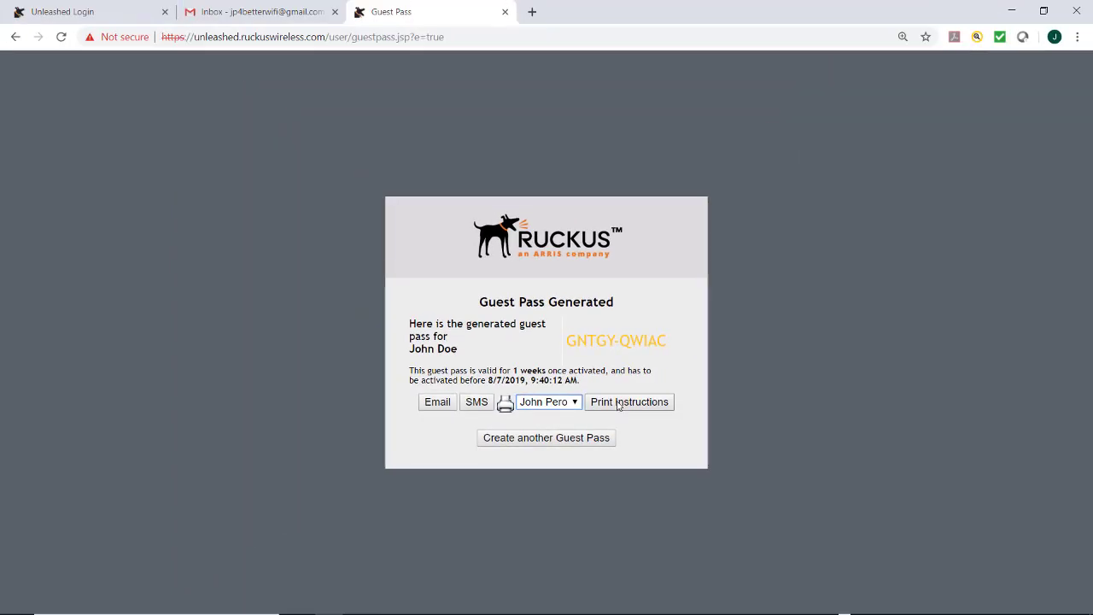
Step: Preview the printable guest pass instructions, then e-mail the pass to the guest and switch to Gmail
click(619, 405)
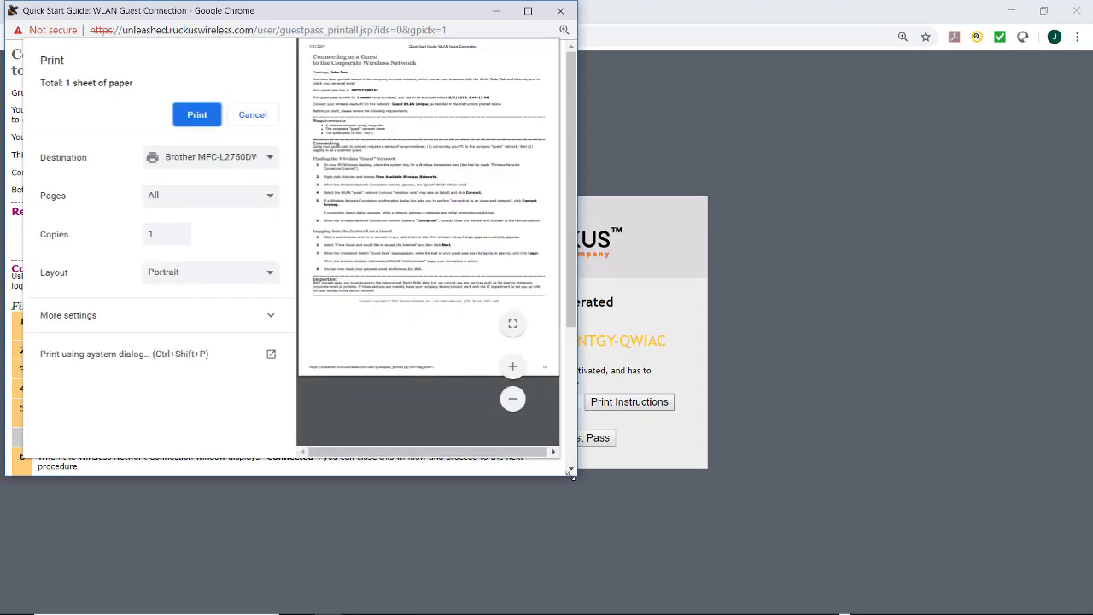
drag(570, 470, 835, 611)
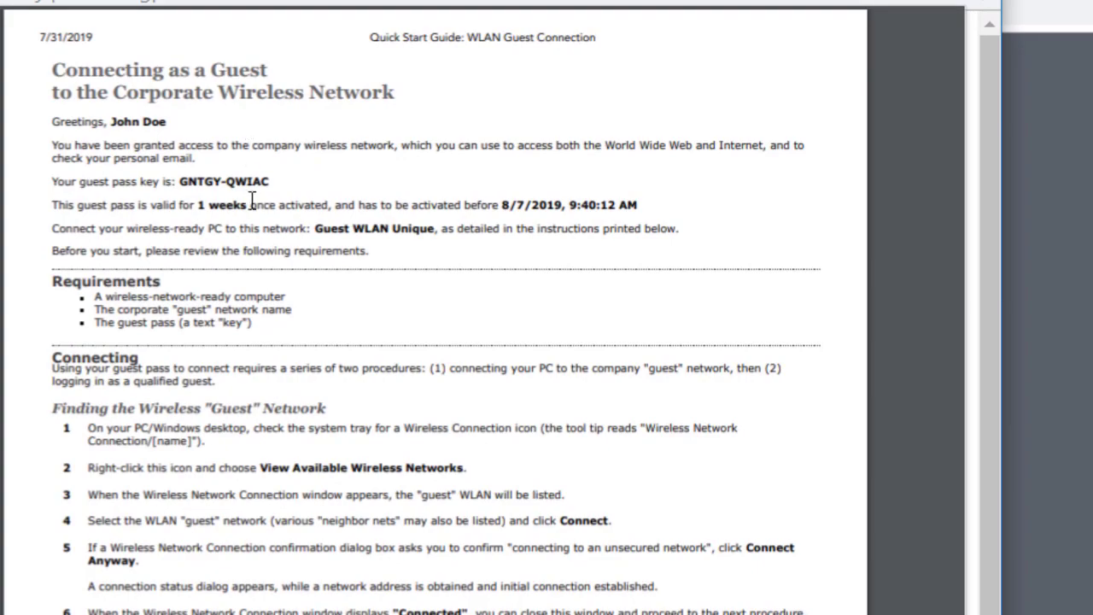
drag(272, 182, 173, 180)
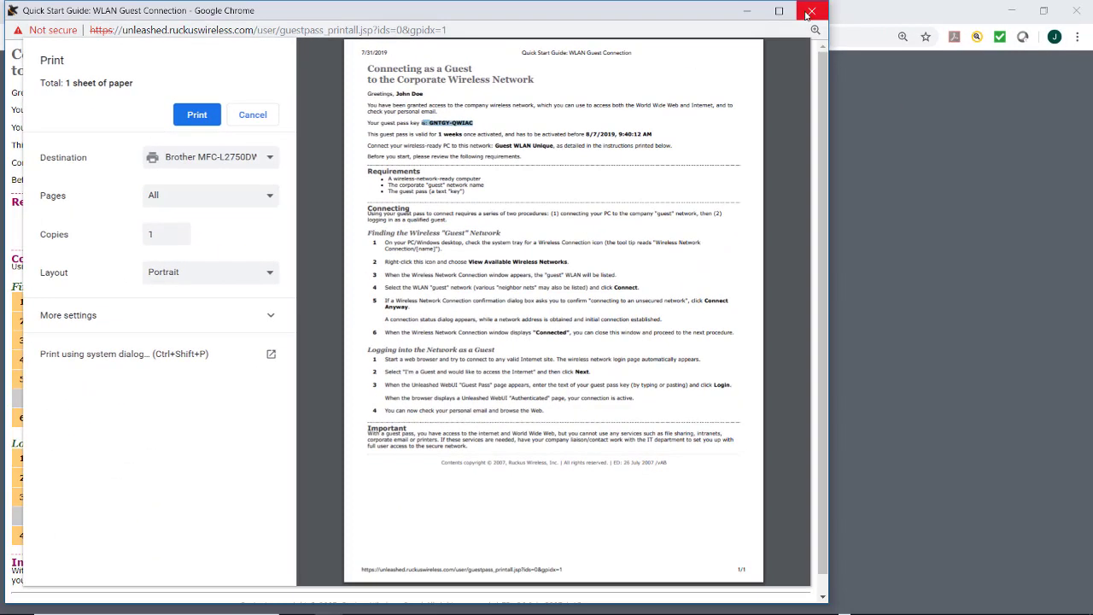
key(Escape)
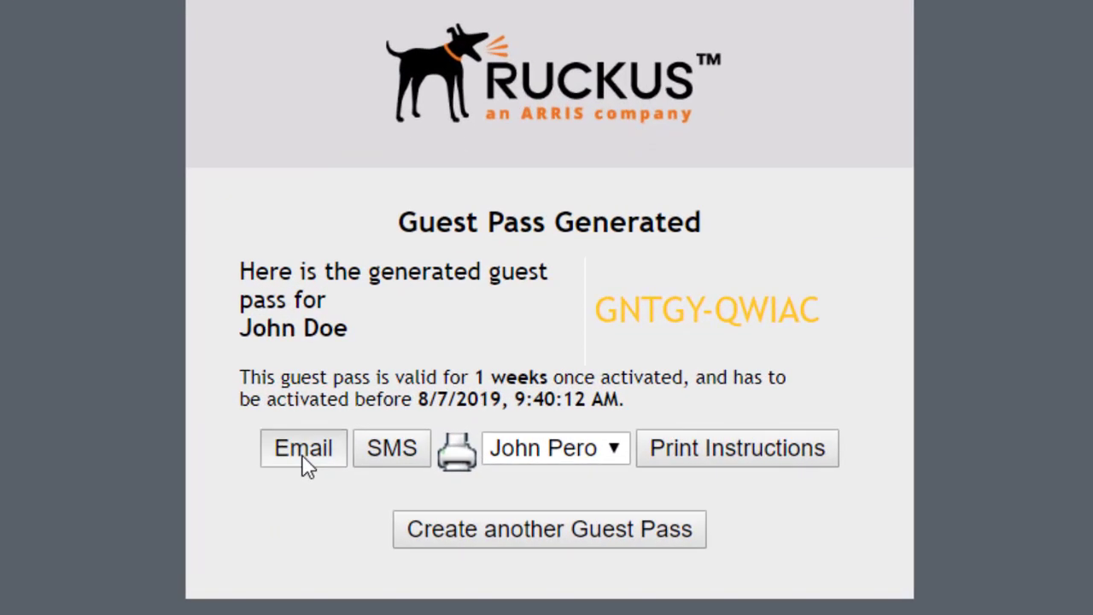
click(303, 454)
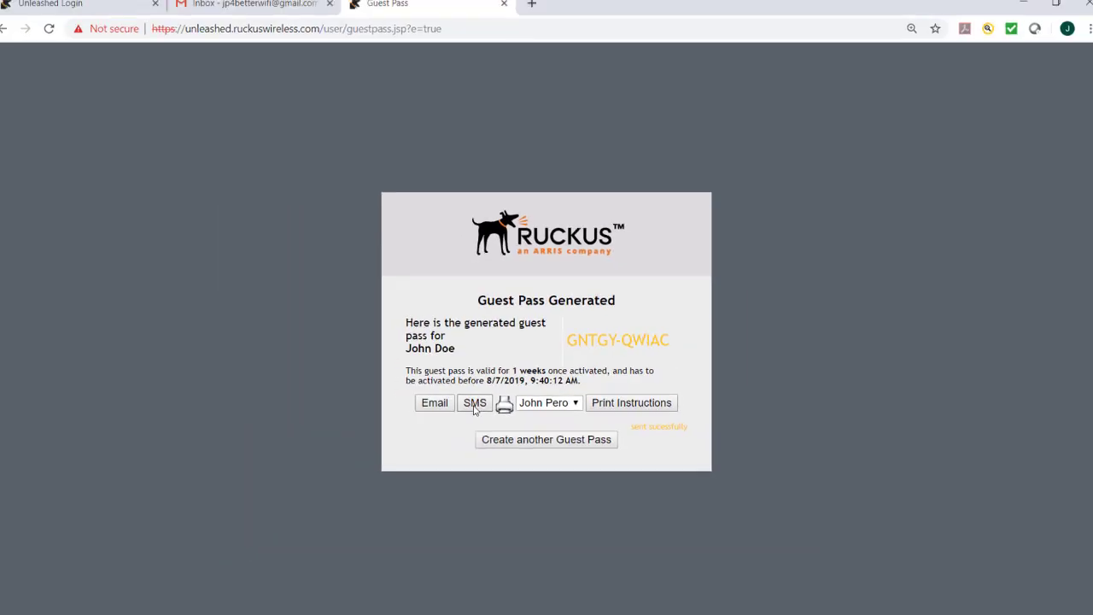
key(ctrl+shift+Tab)
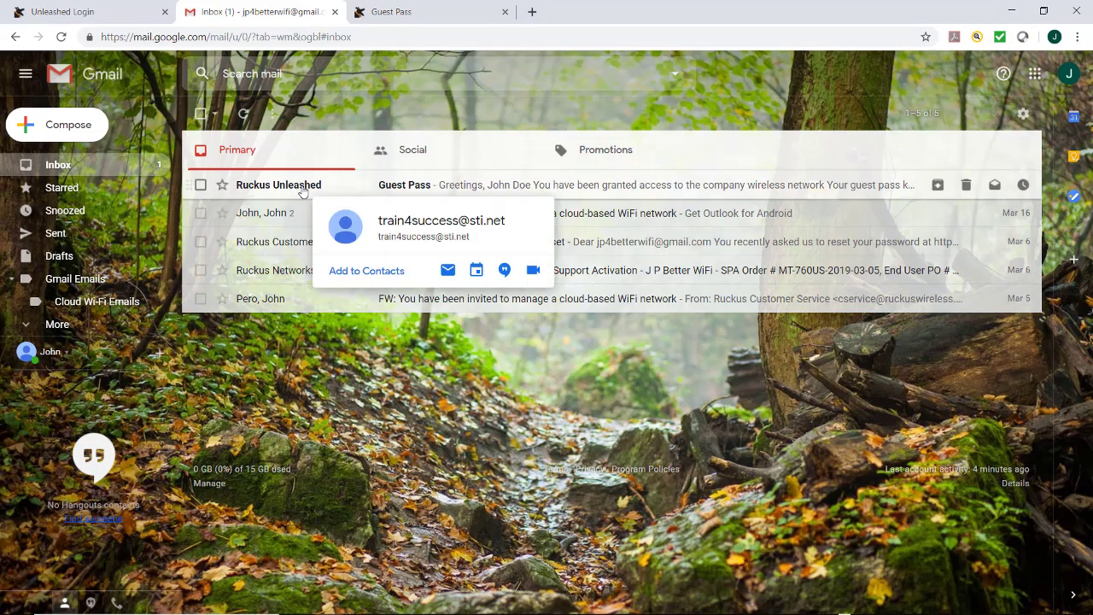
Step: Open the Guest Pass e-mail, select its key, then go back to the Unleashed dashboard tab
click(301, 190)
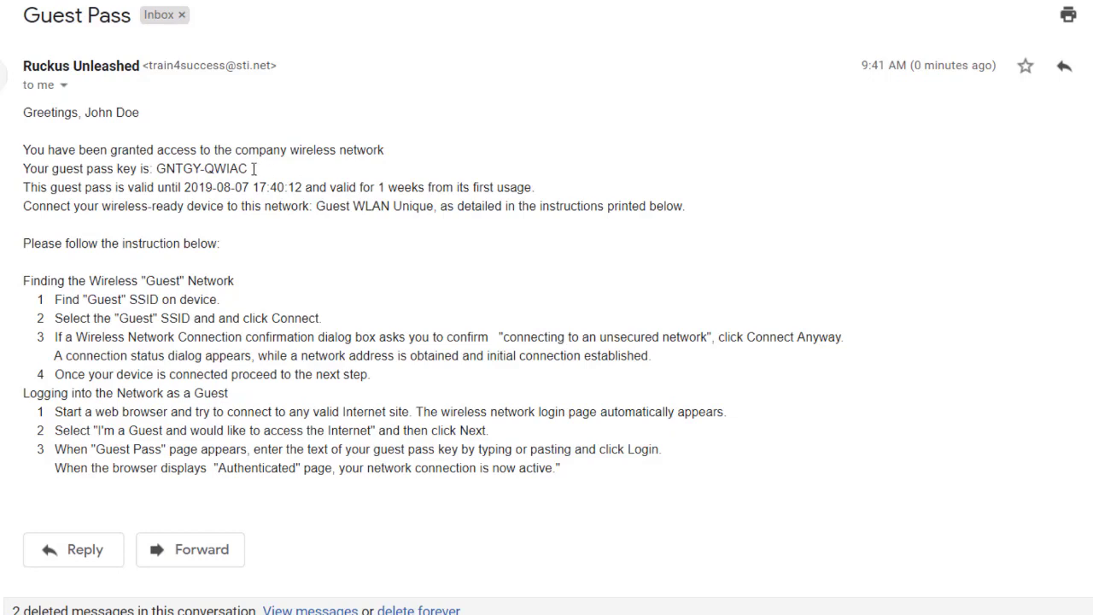
drag(248, 168, 155, 168)
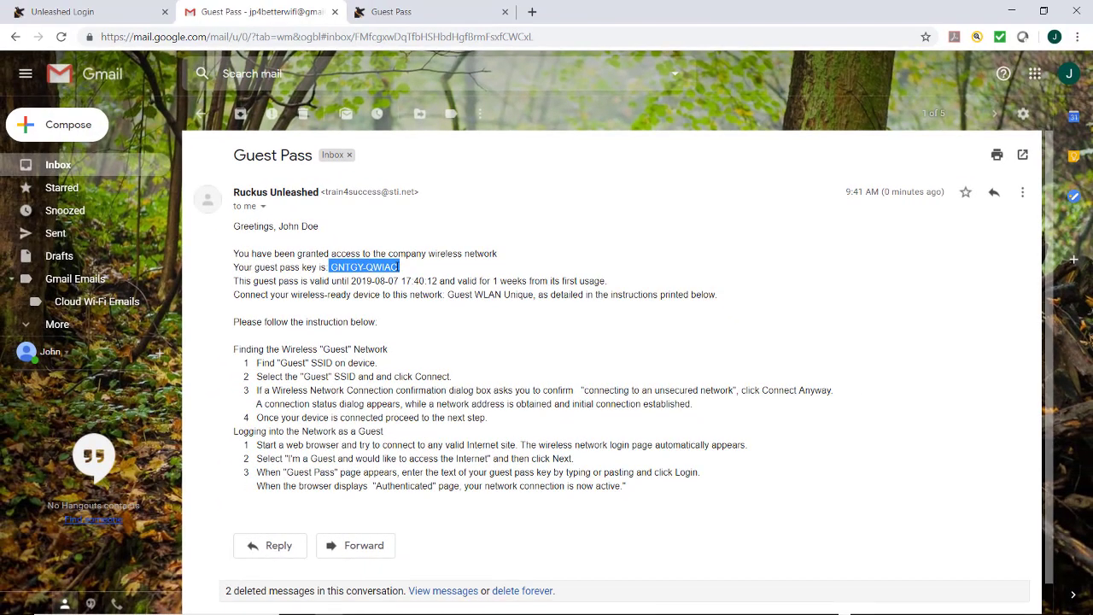
click(81, 11)
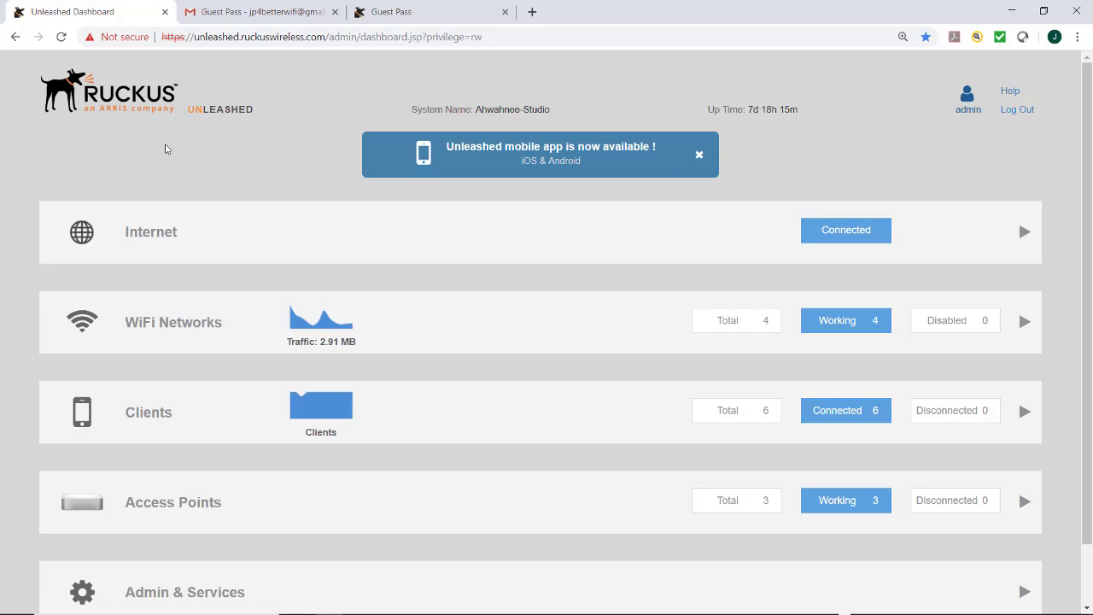
Step: Edit the Guest Pass Admin role under System > Roles to allow Unleashed administration
scroll(167, 155, down, 1)
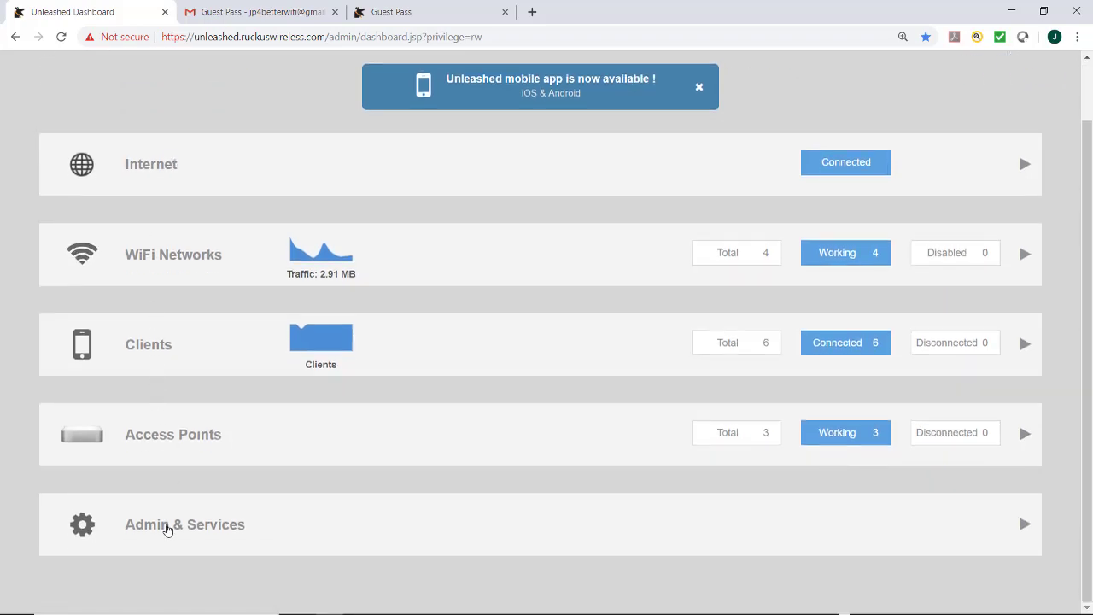
click(166, 526)
scroll(181, 520, down, 3)
scroll(181, 520, down, 2)
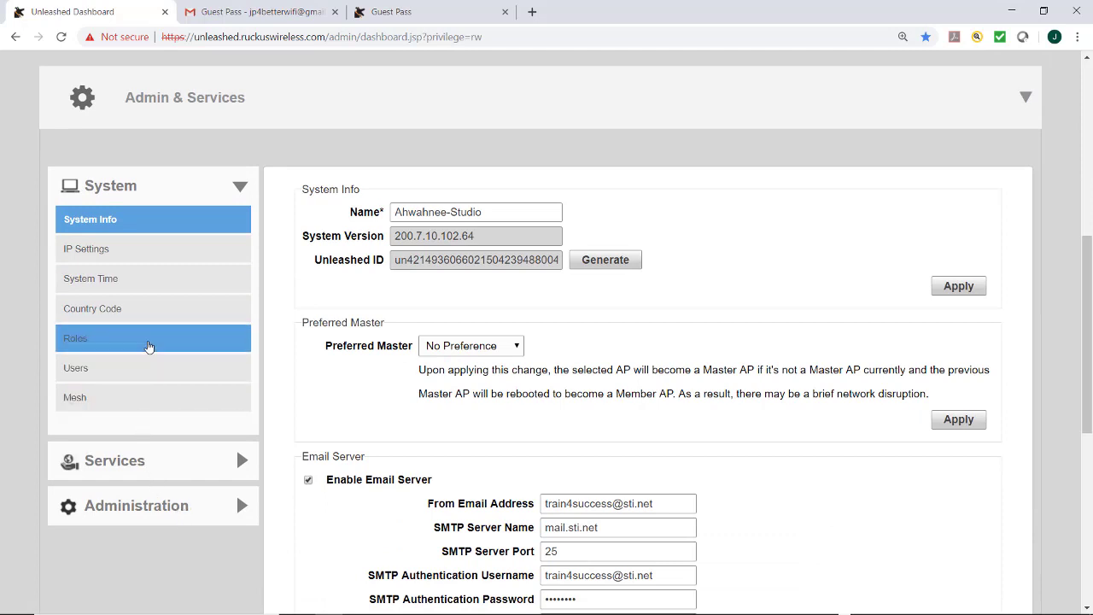
click(150, 341)
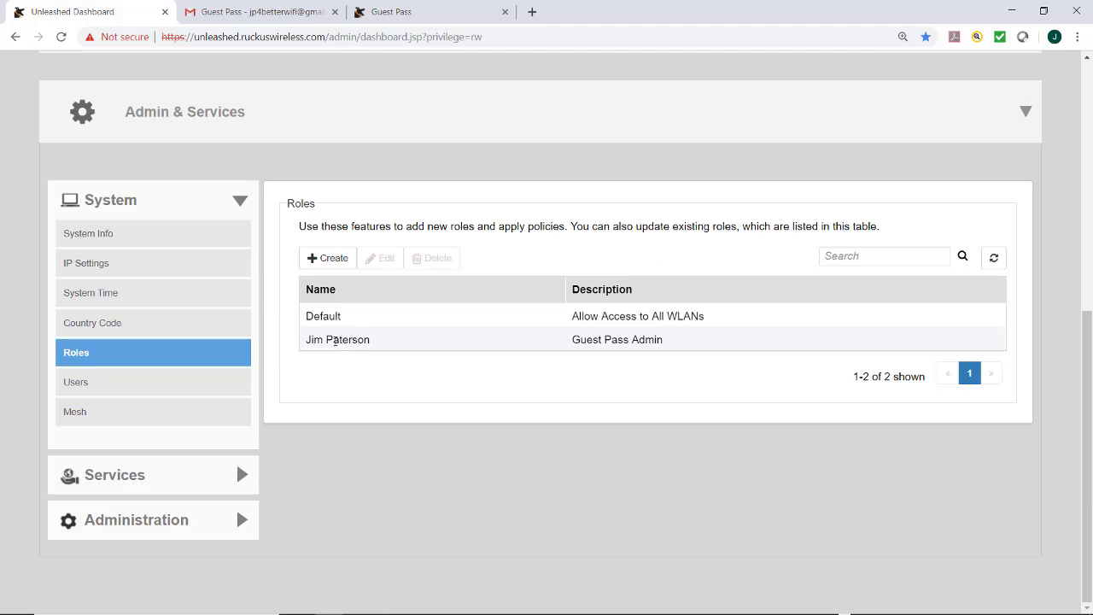
click(334, 339)
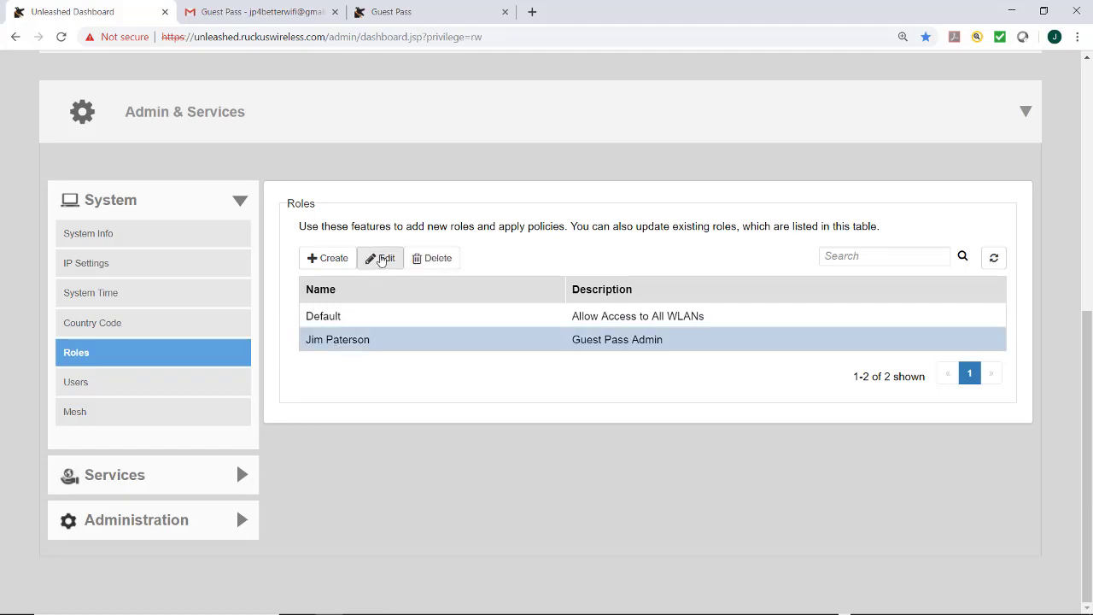
click(380, 258)
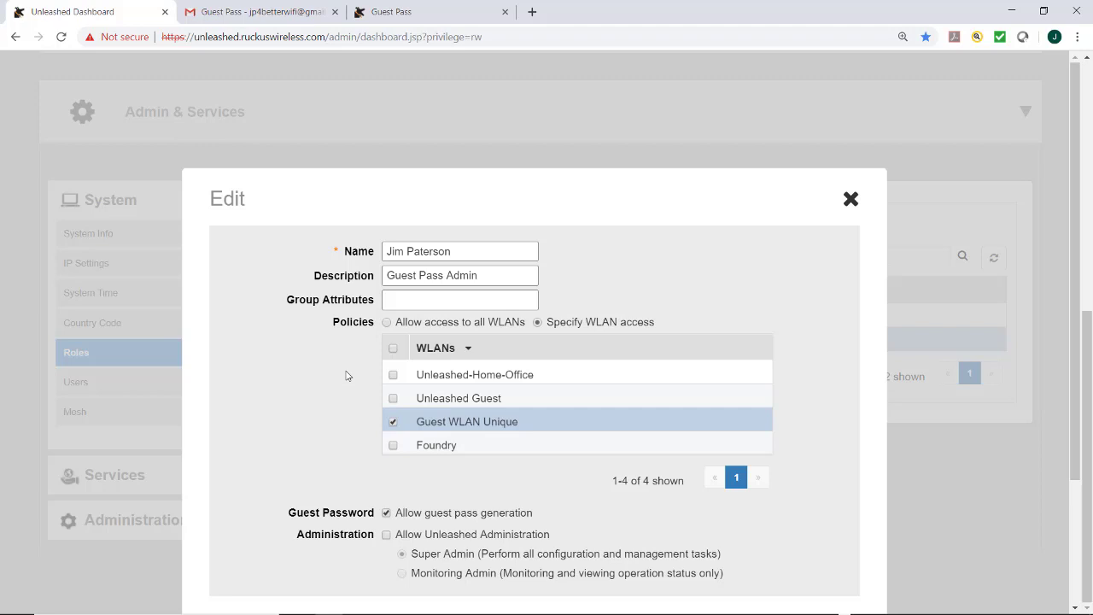
scroll(346, 376, down, 2)
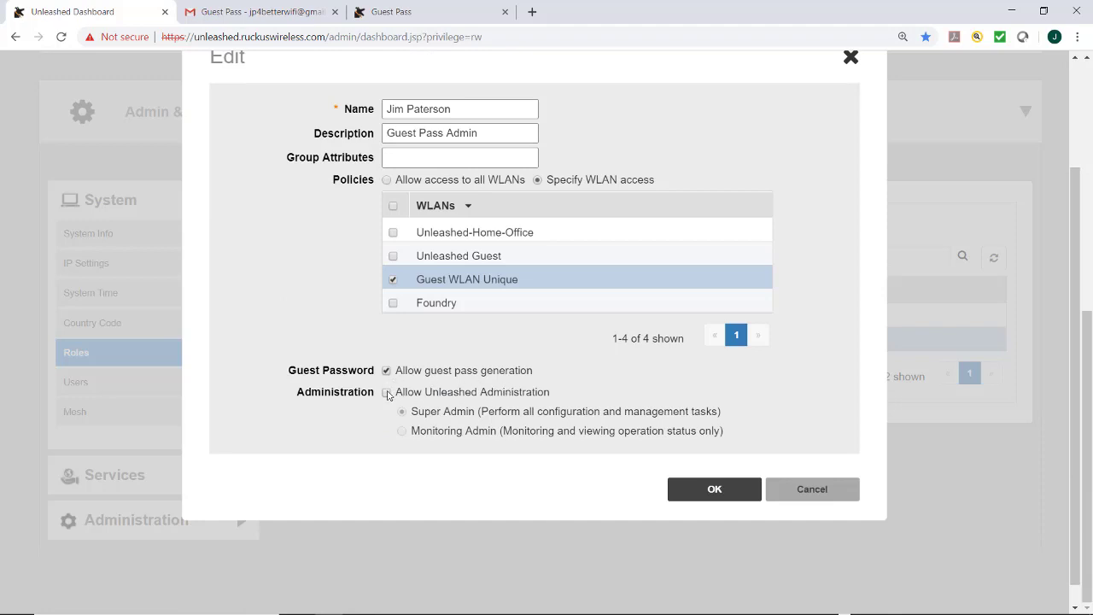
click(387, 393)
click(706, 491)
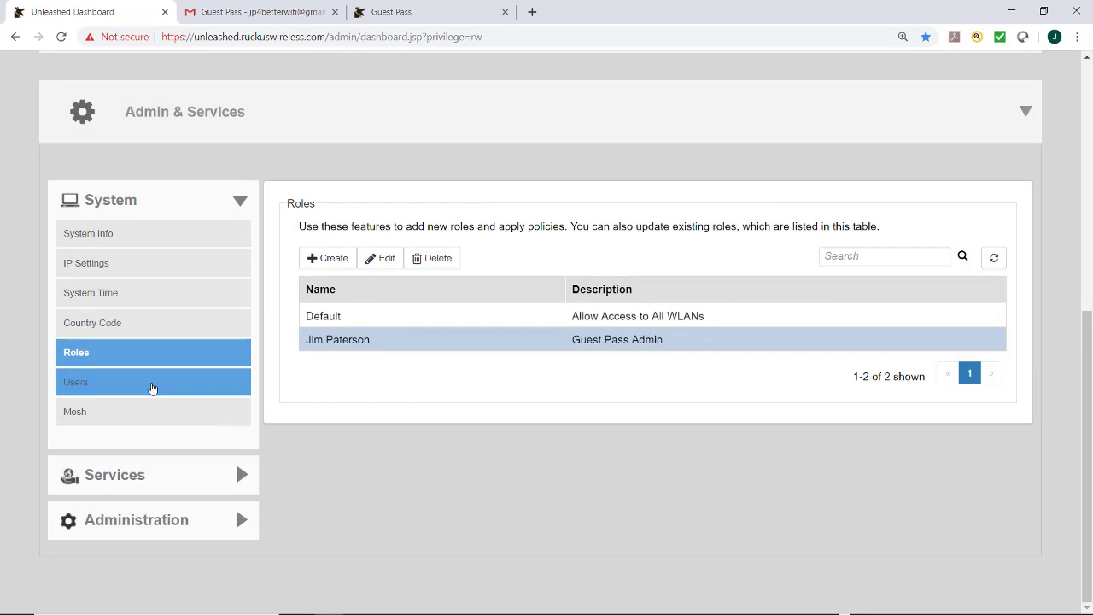
Step: Open the admin account in System > Users for editing, inspect its fields, and cancel unchanged
click(151, 382)
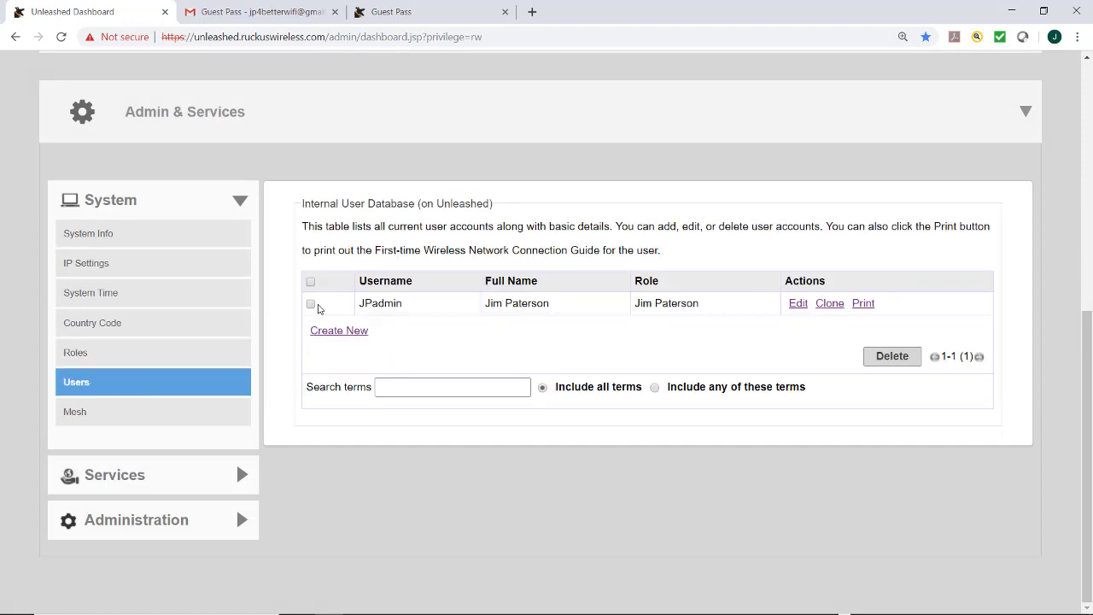
click(311, 304)
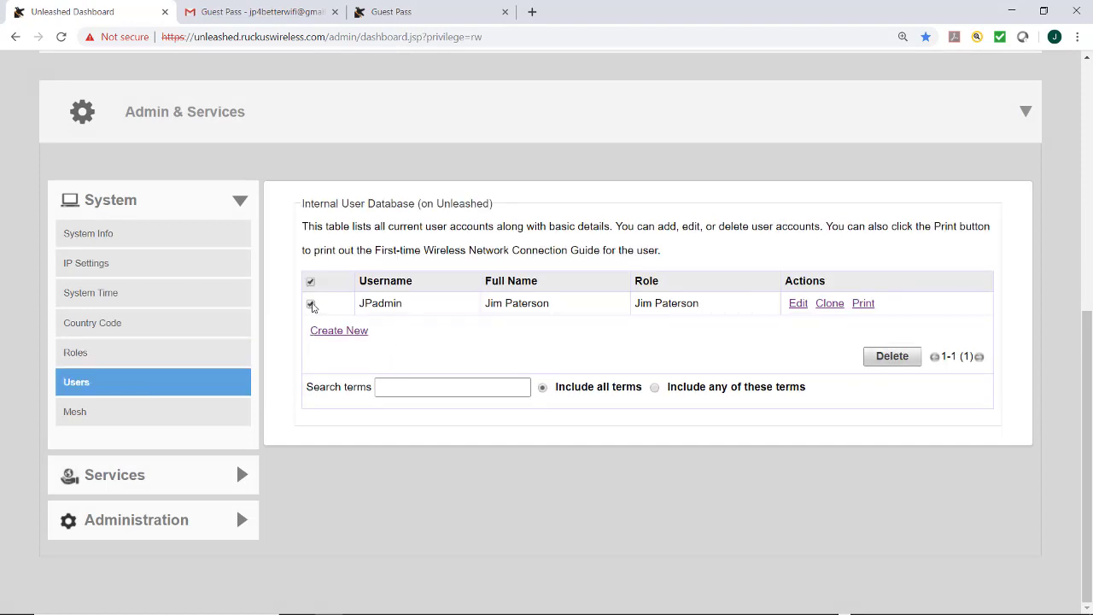
click(797, 304)
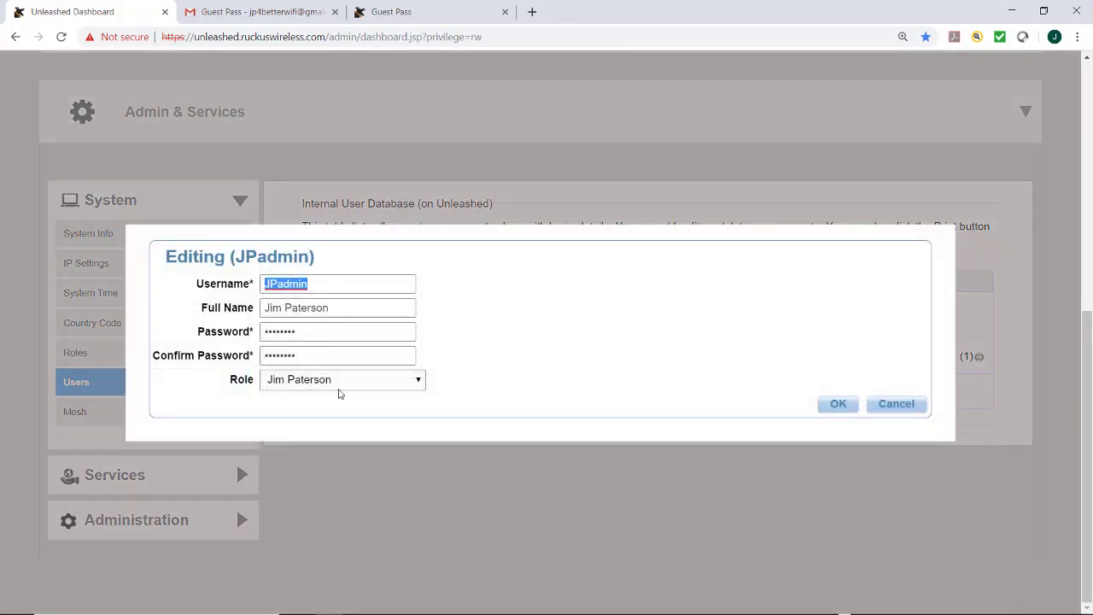
click(326, 340)
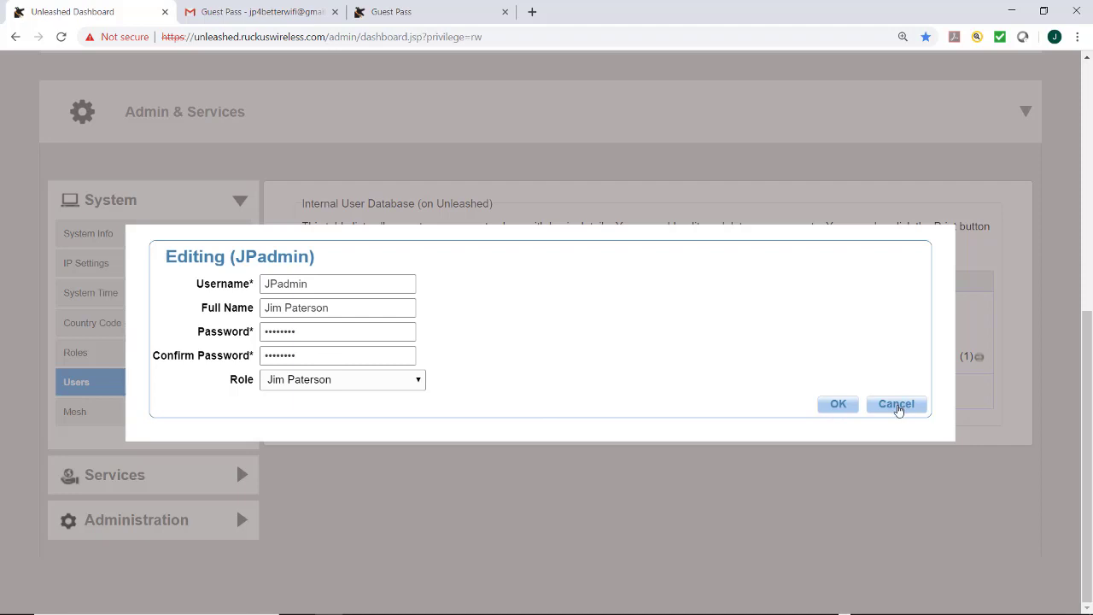
click(896, 406)
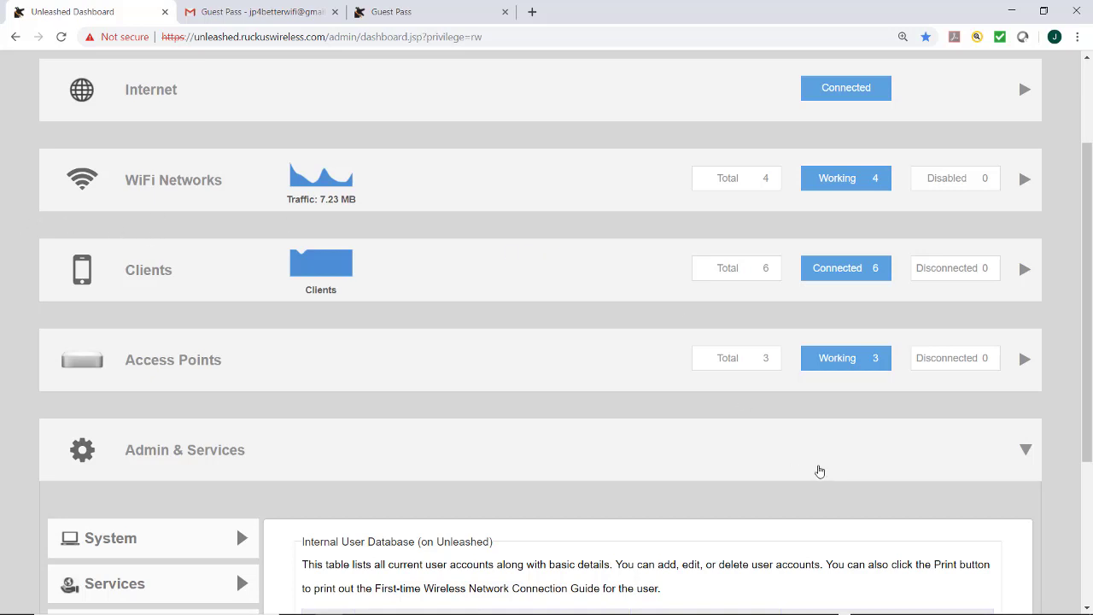
Step: Connect Windows to the Guest WLAN Unique Wi-Fi network from the taskbar network list
click(982, 600)
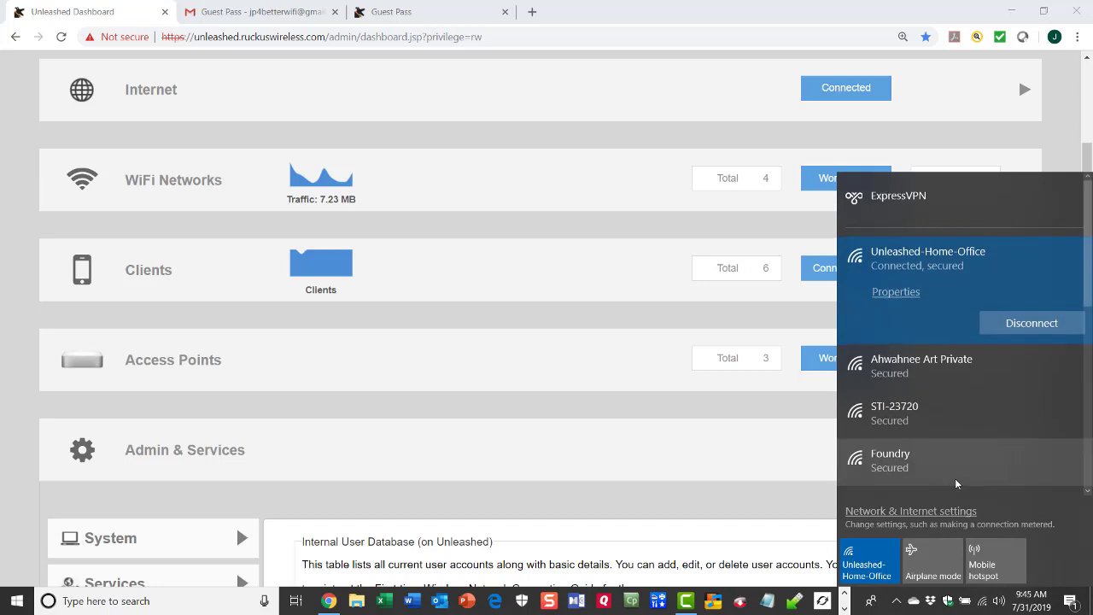
scroll(931, 461, down, 5)
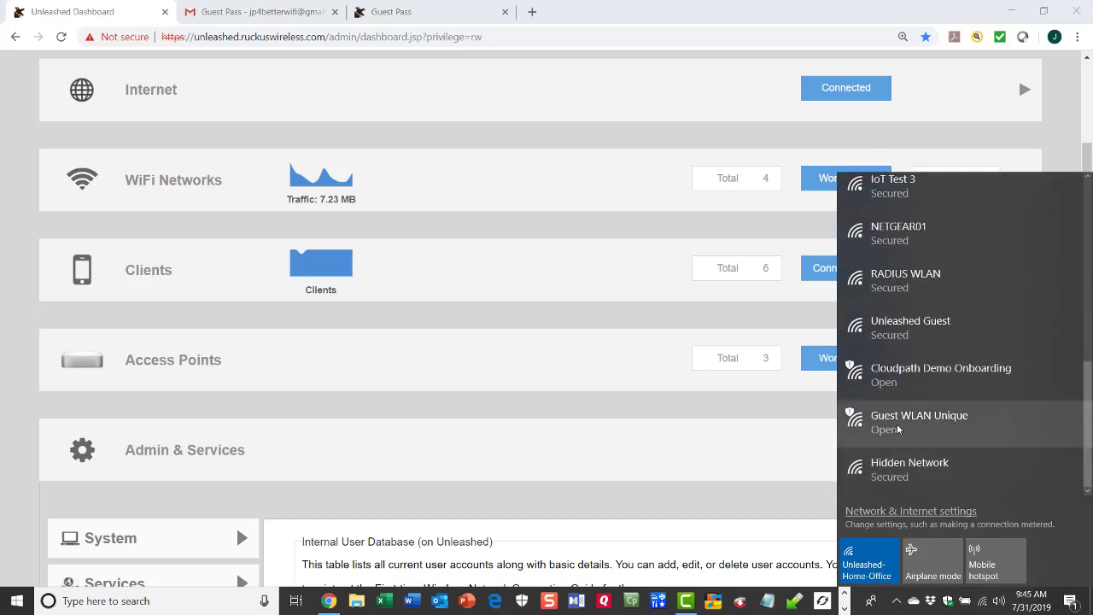
click(898, 429)
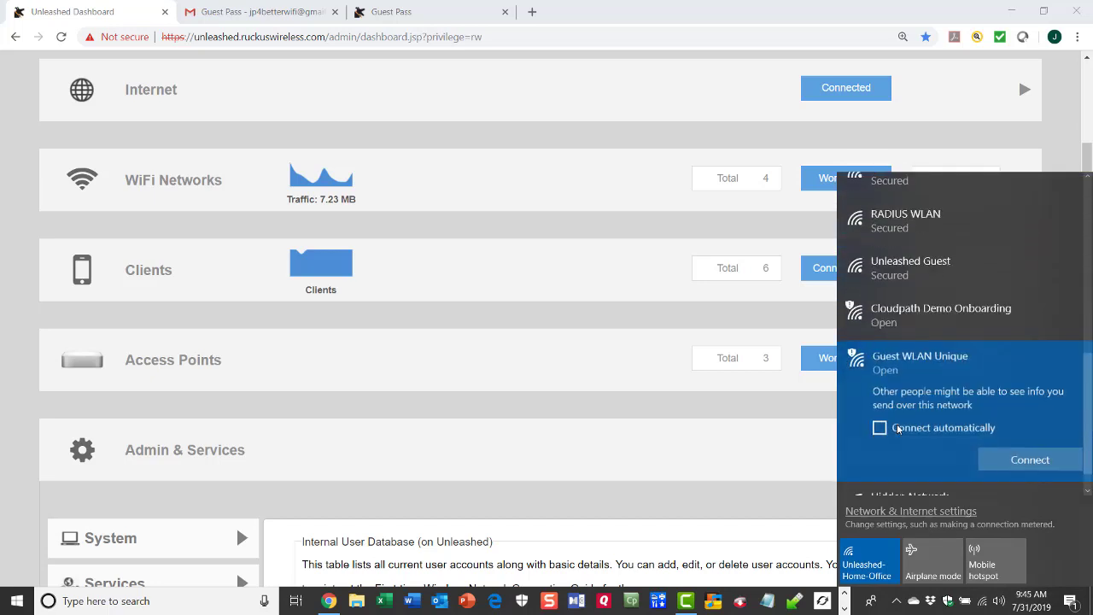
click(1011, 462)
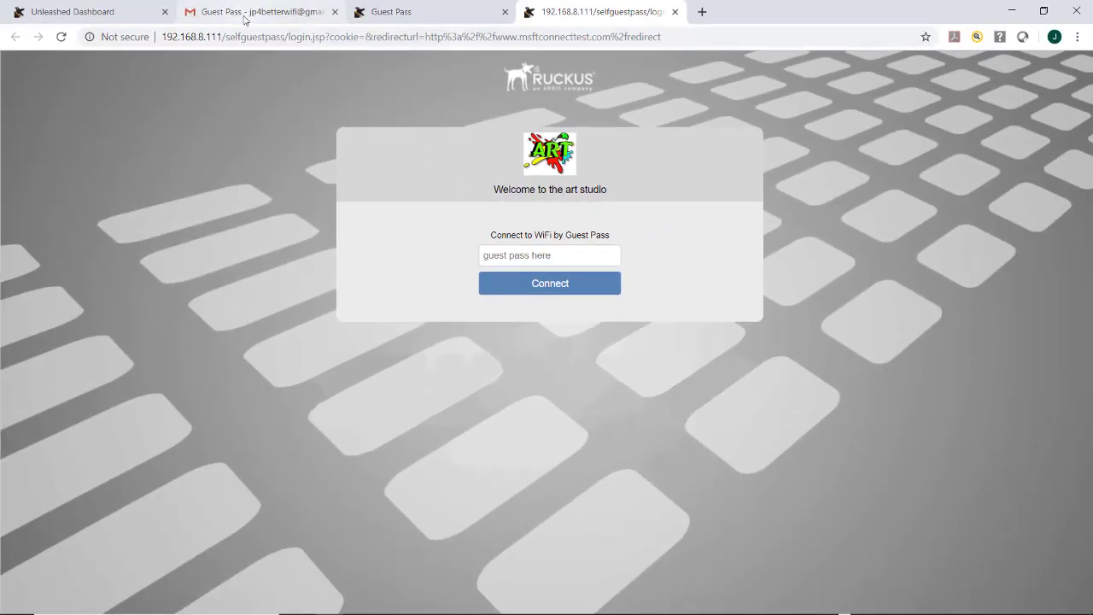
Step: Copy the guest pass key from the Gmail message and paste it into the art studio portal to connect
click(250, 13)
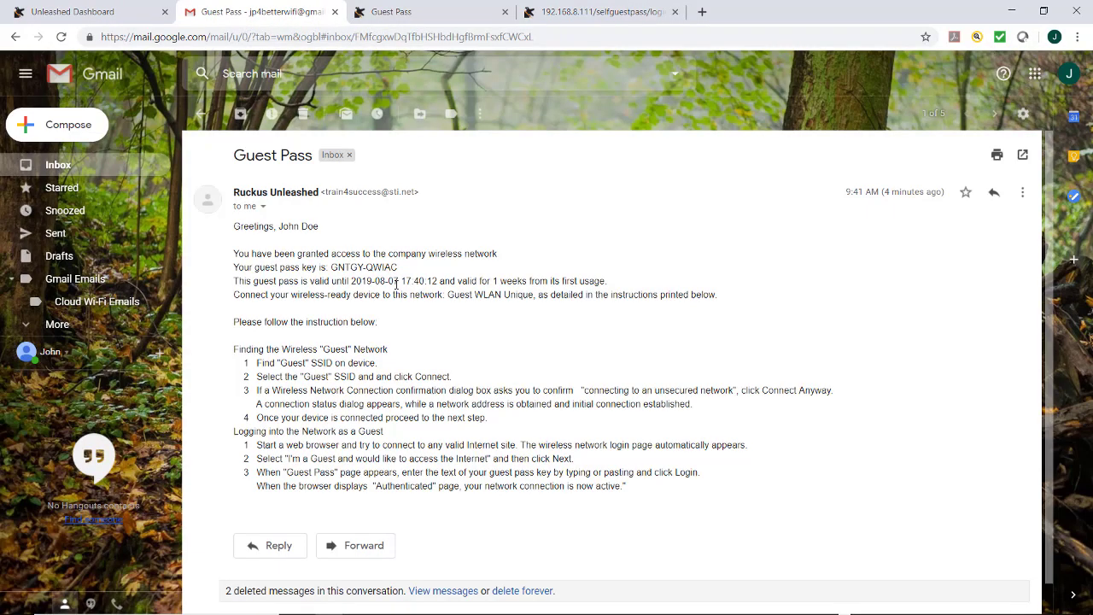
drag(403, 267, 331, 267)
key(ctrl+c)
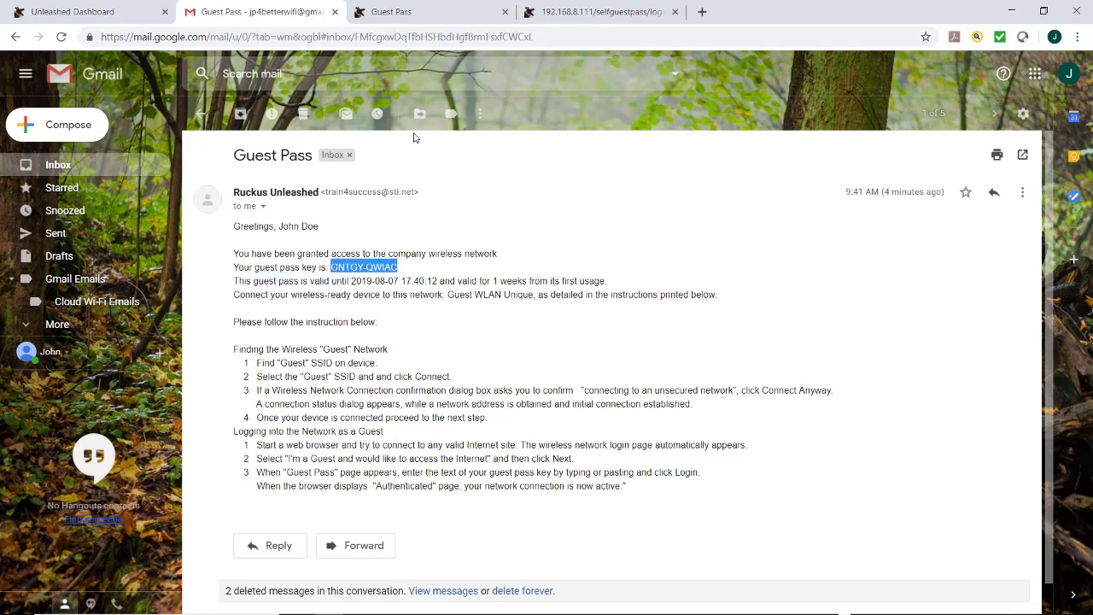
key(ctrl+4)
click(546, 254)
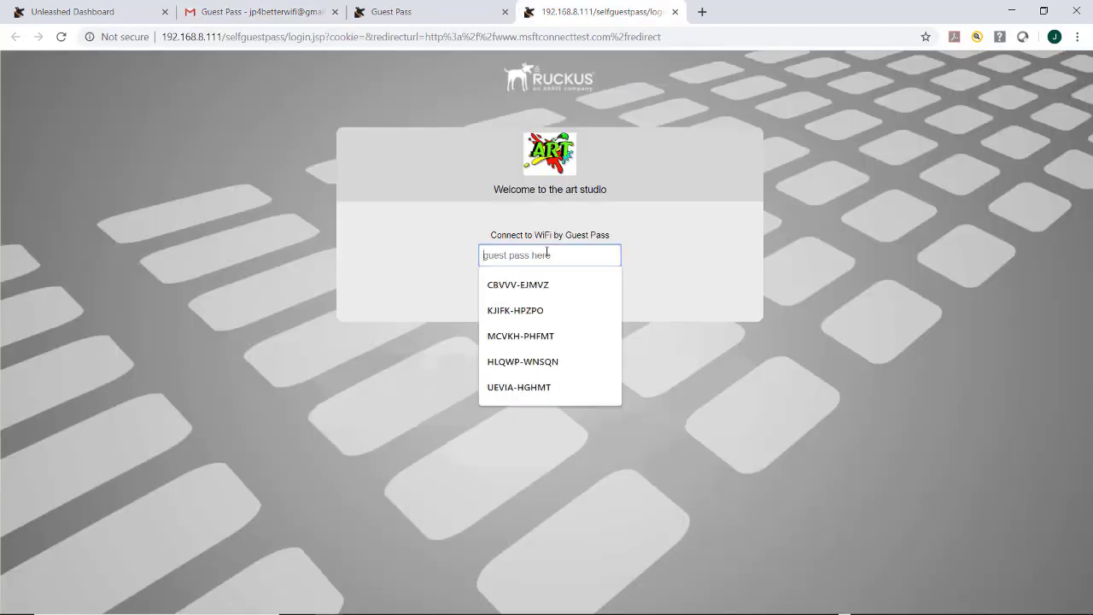
key(ctrl+v)
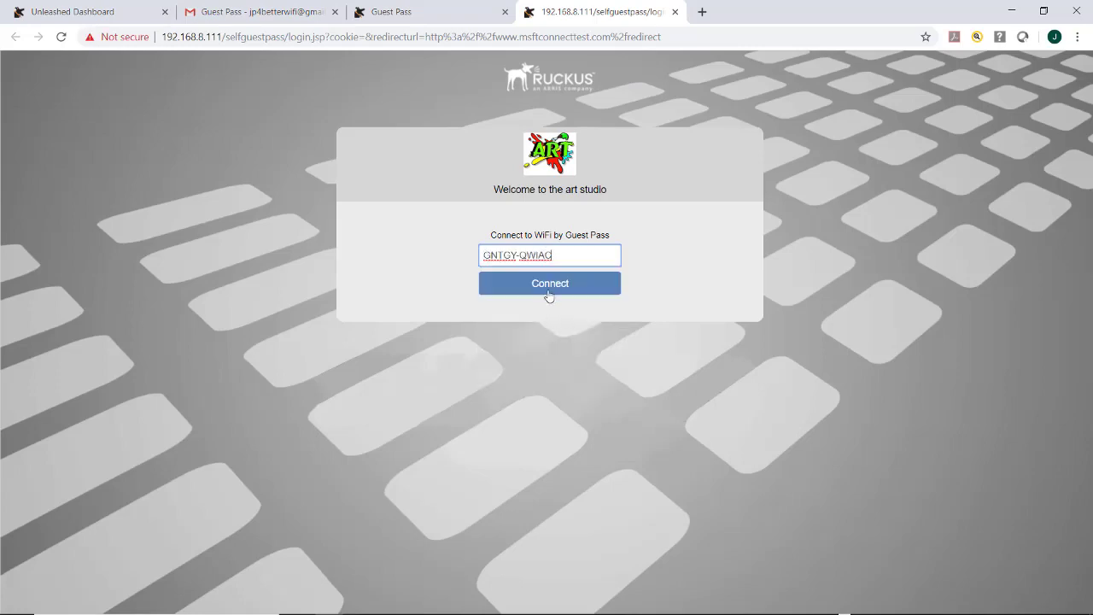
click(544, 287)
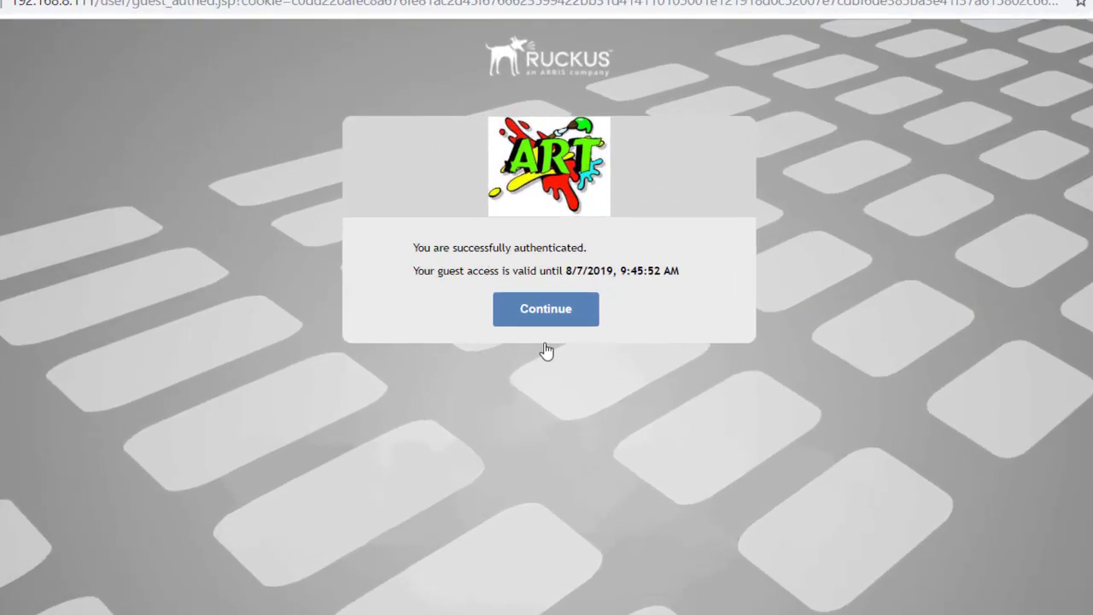